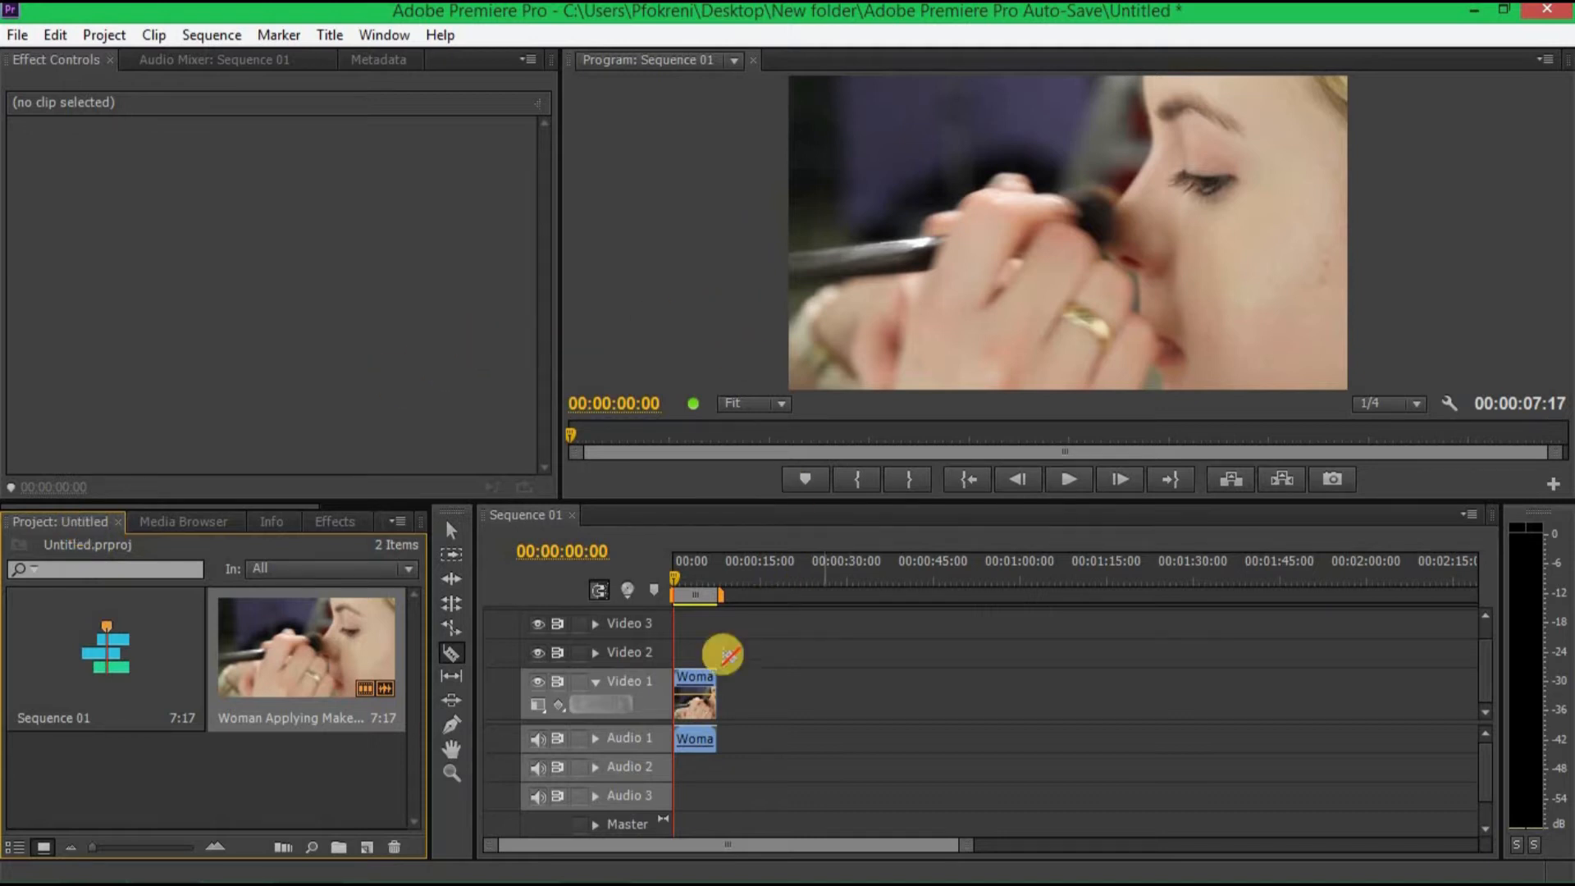
Switch to the Selection tool, select the makeup clip on Video 1 and preview the sequence, stopping playback at 00:00:01:20.
click(336, 521)
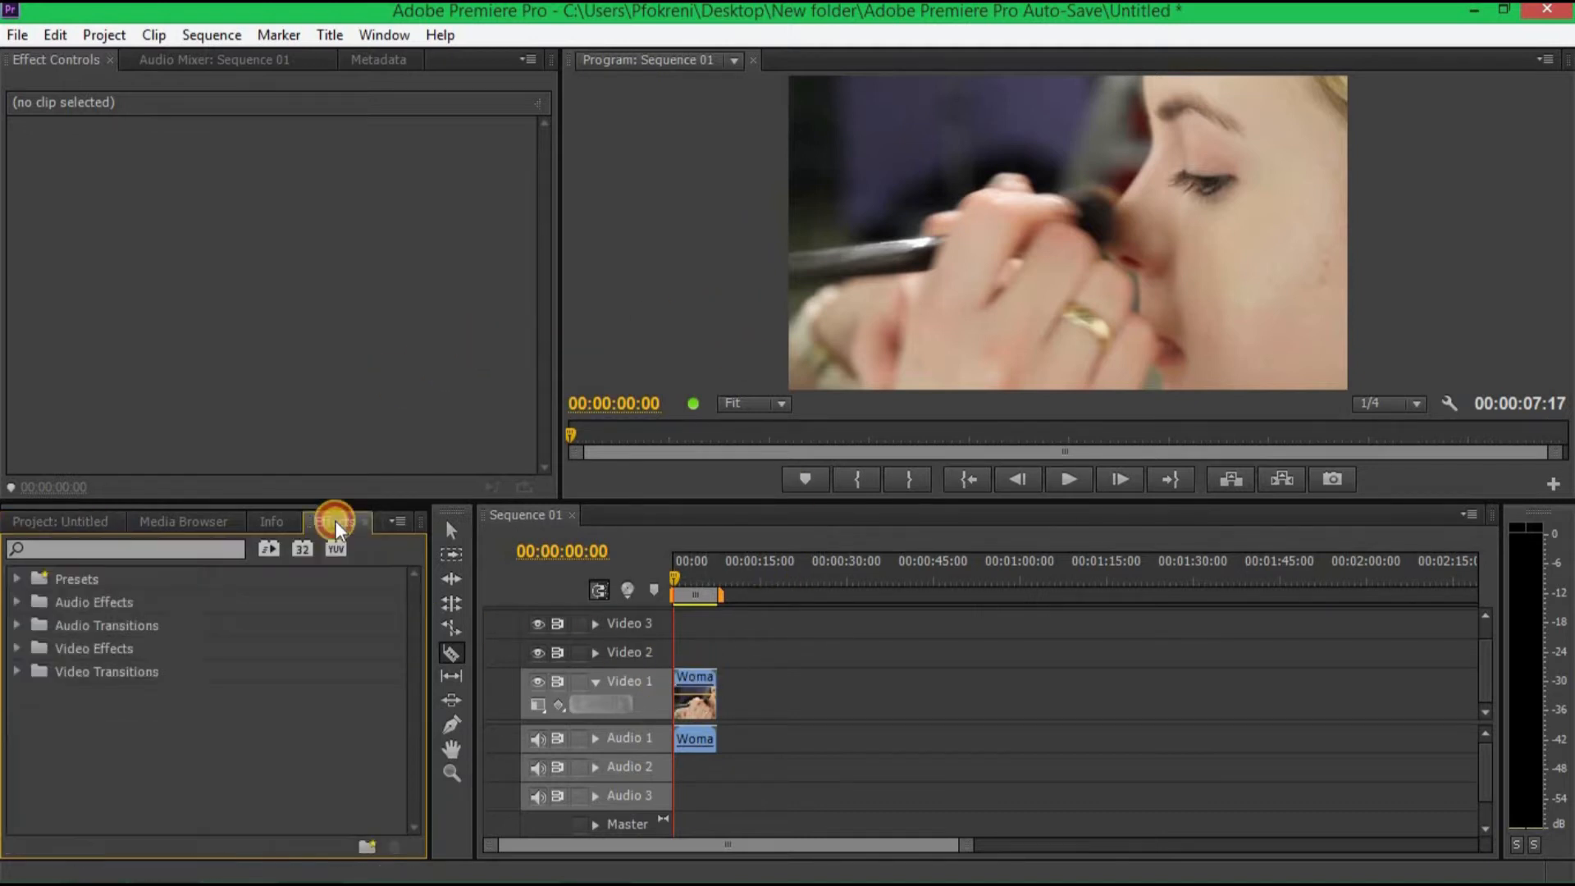
click(451, 531)
click(690, 578)
click(700, 676)
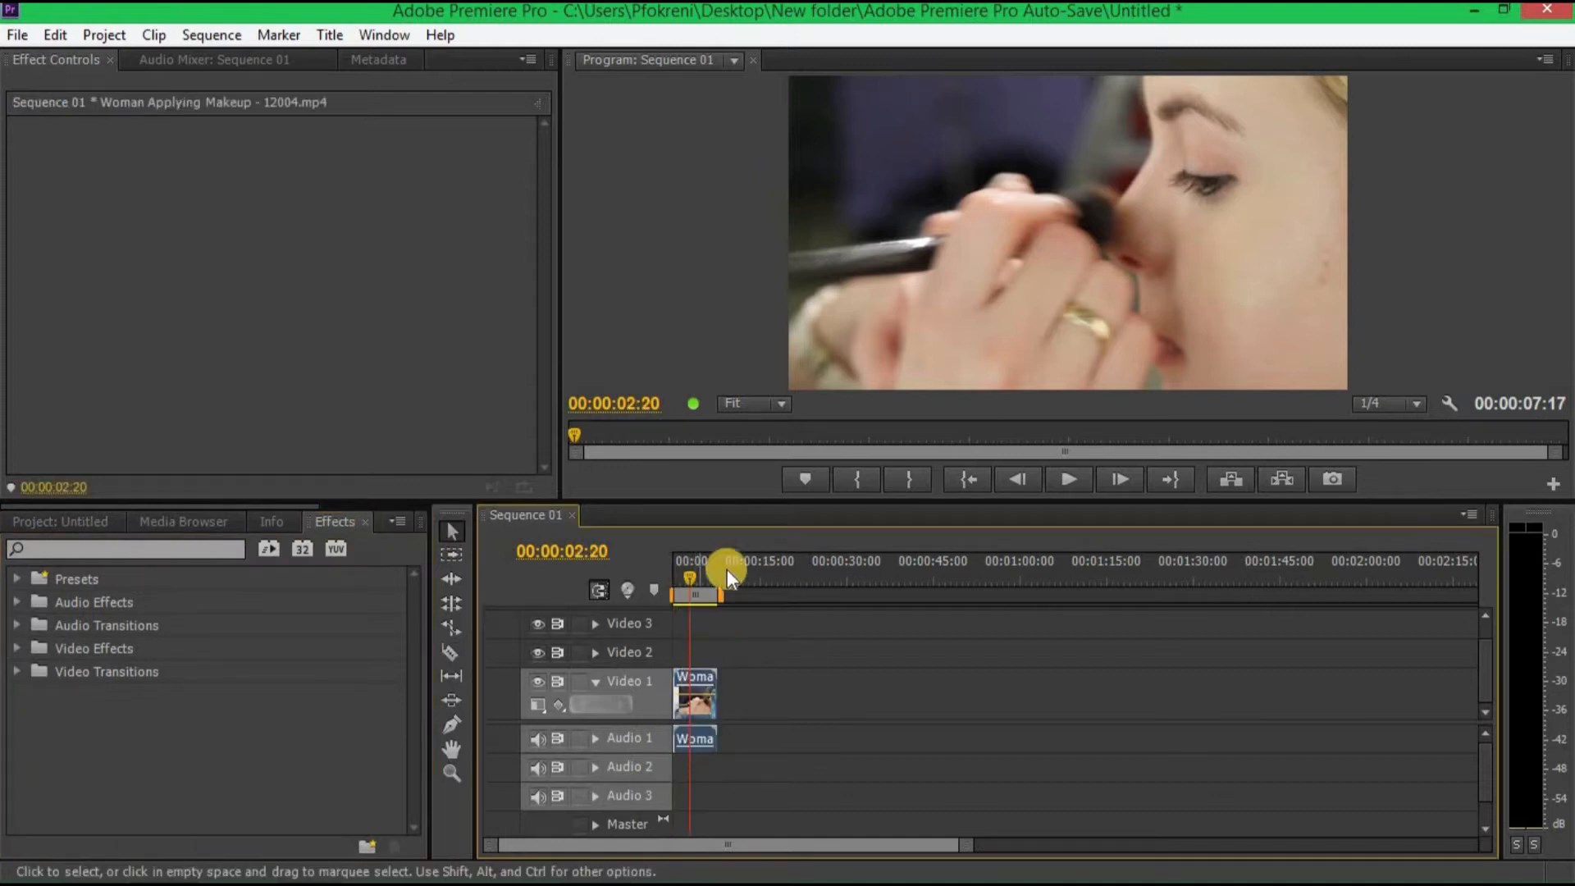
click(1073, 480)
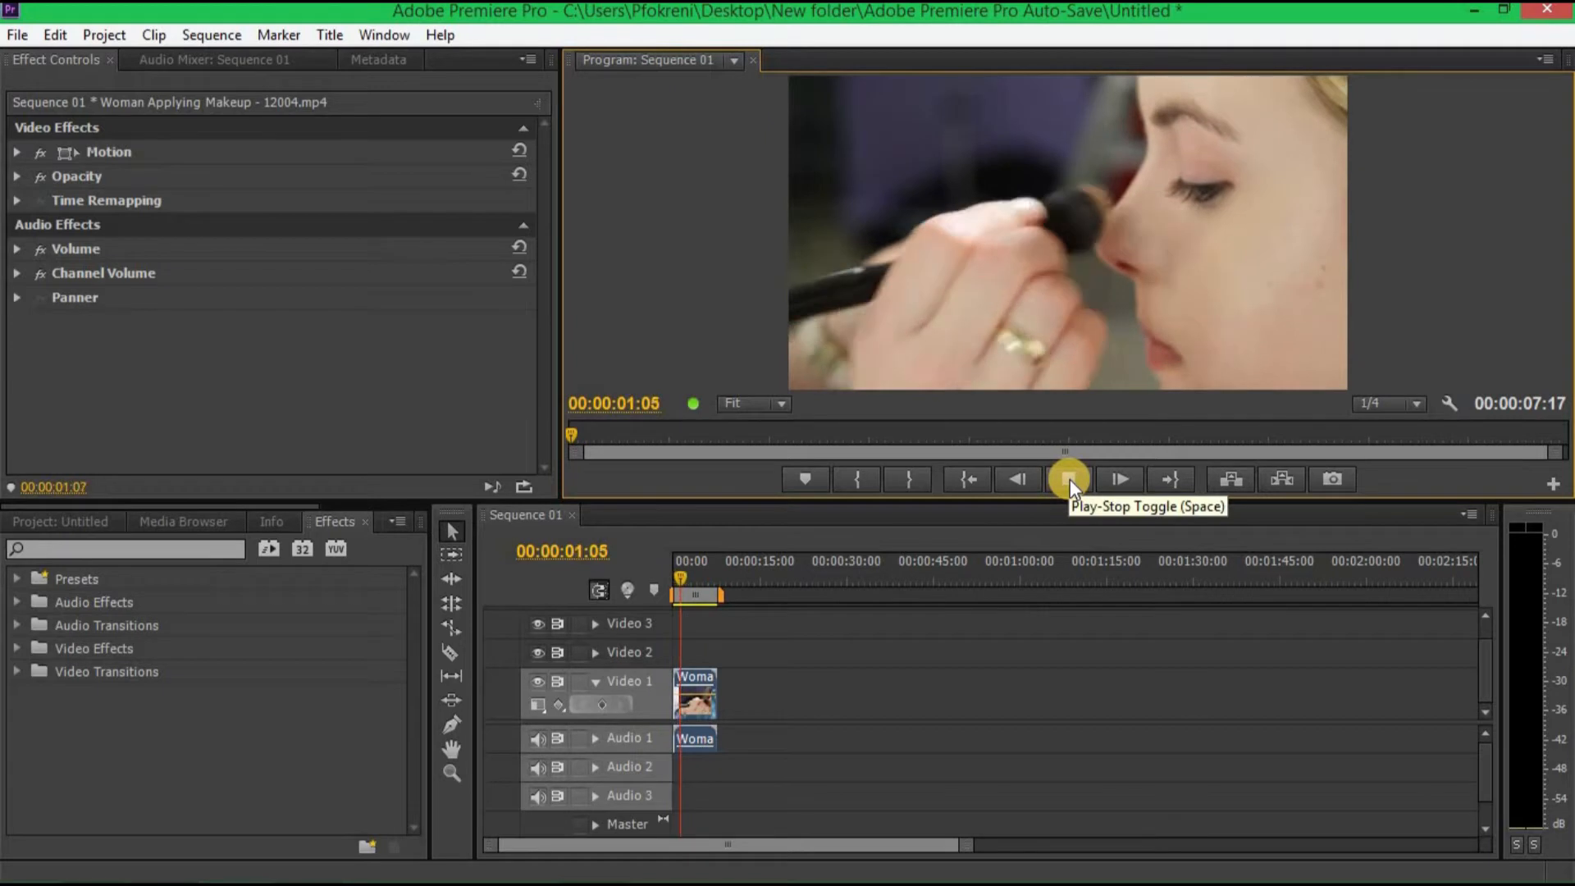
click(1069, 478)
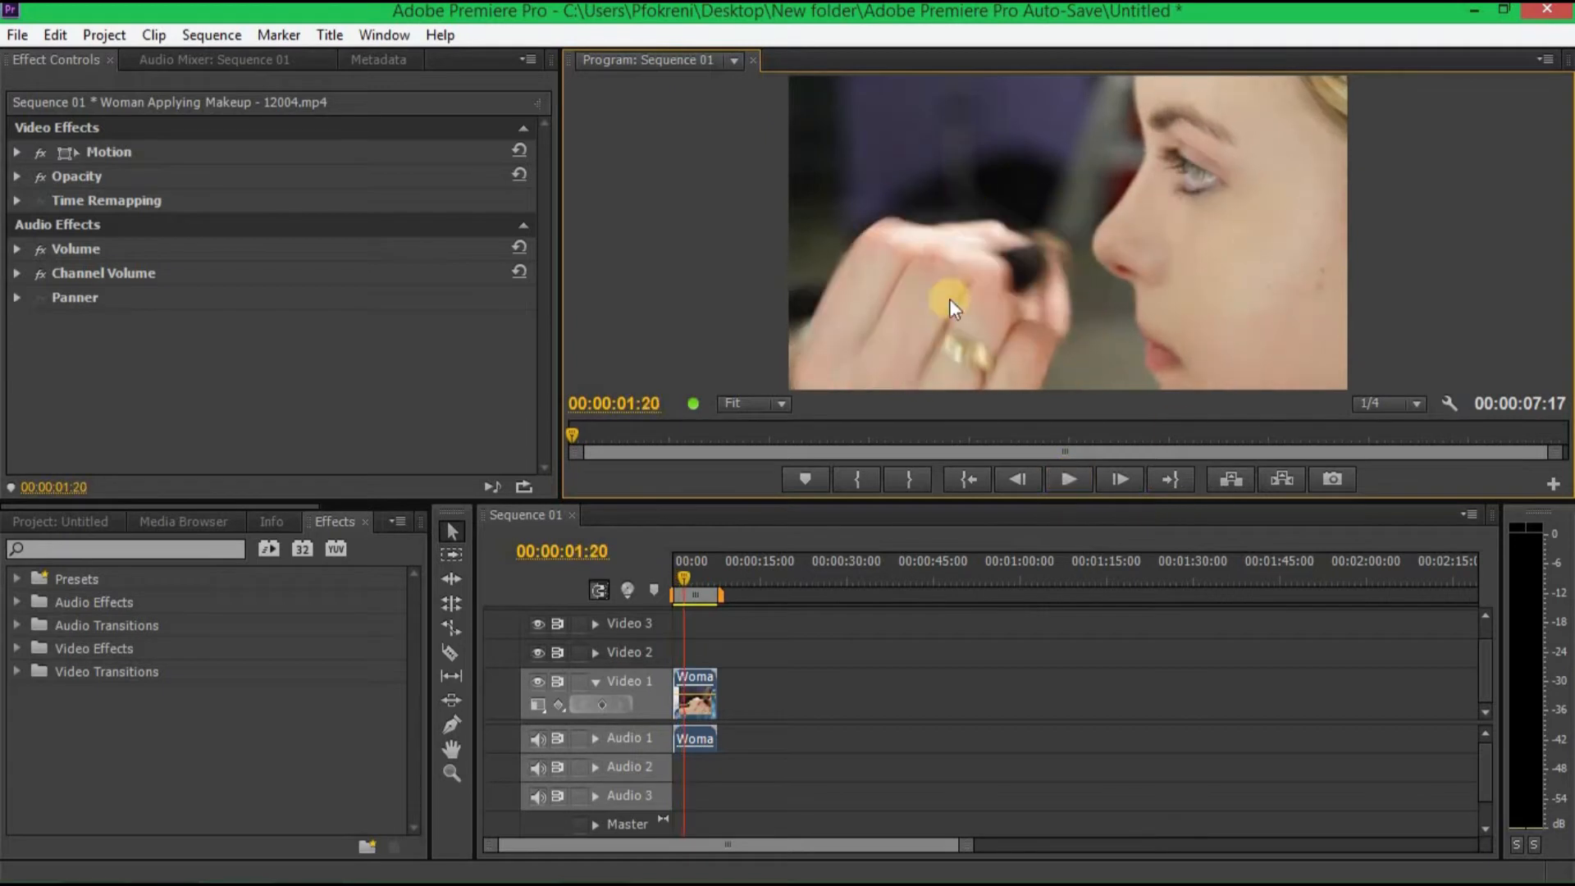
Search the effects for "color" and apply Three-Way Color Corrector to the makeup clip on Video 1.
click(123, 551)
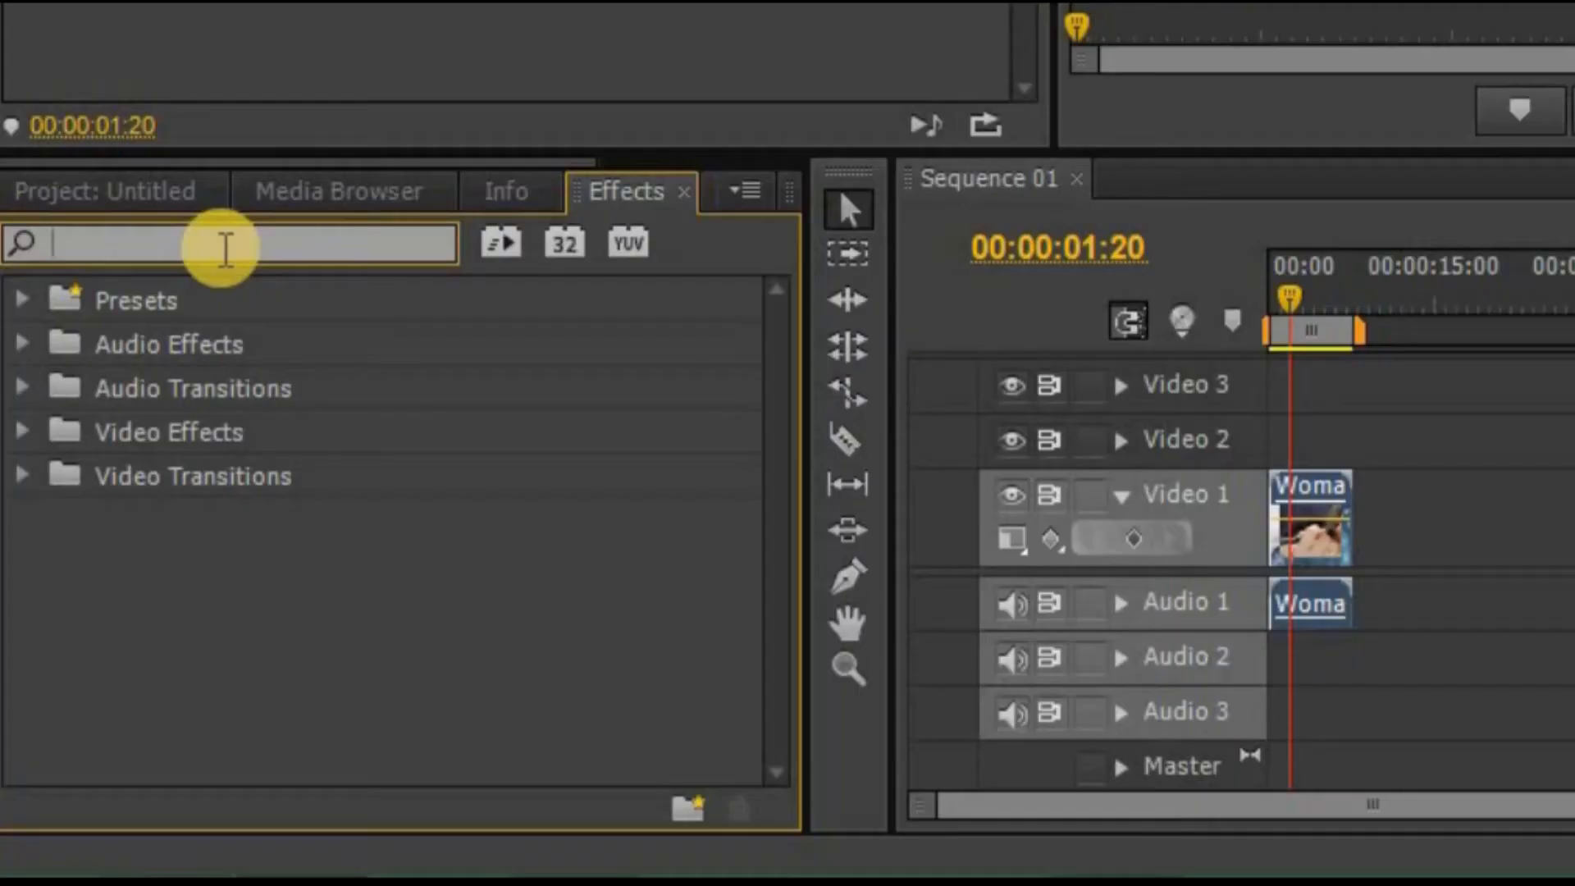
text(color)
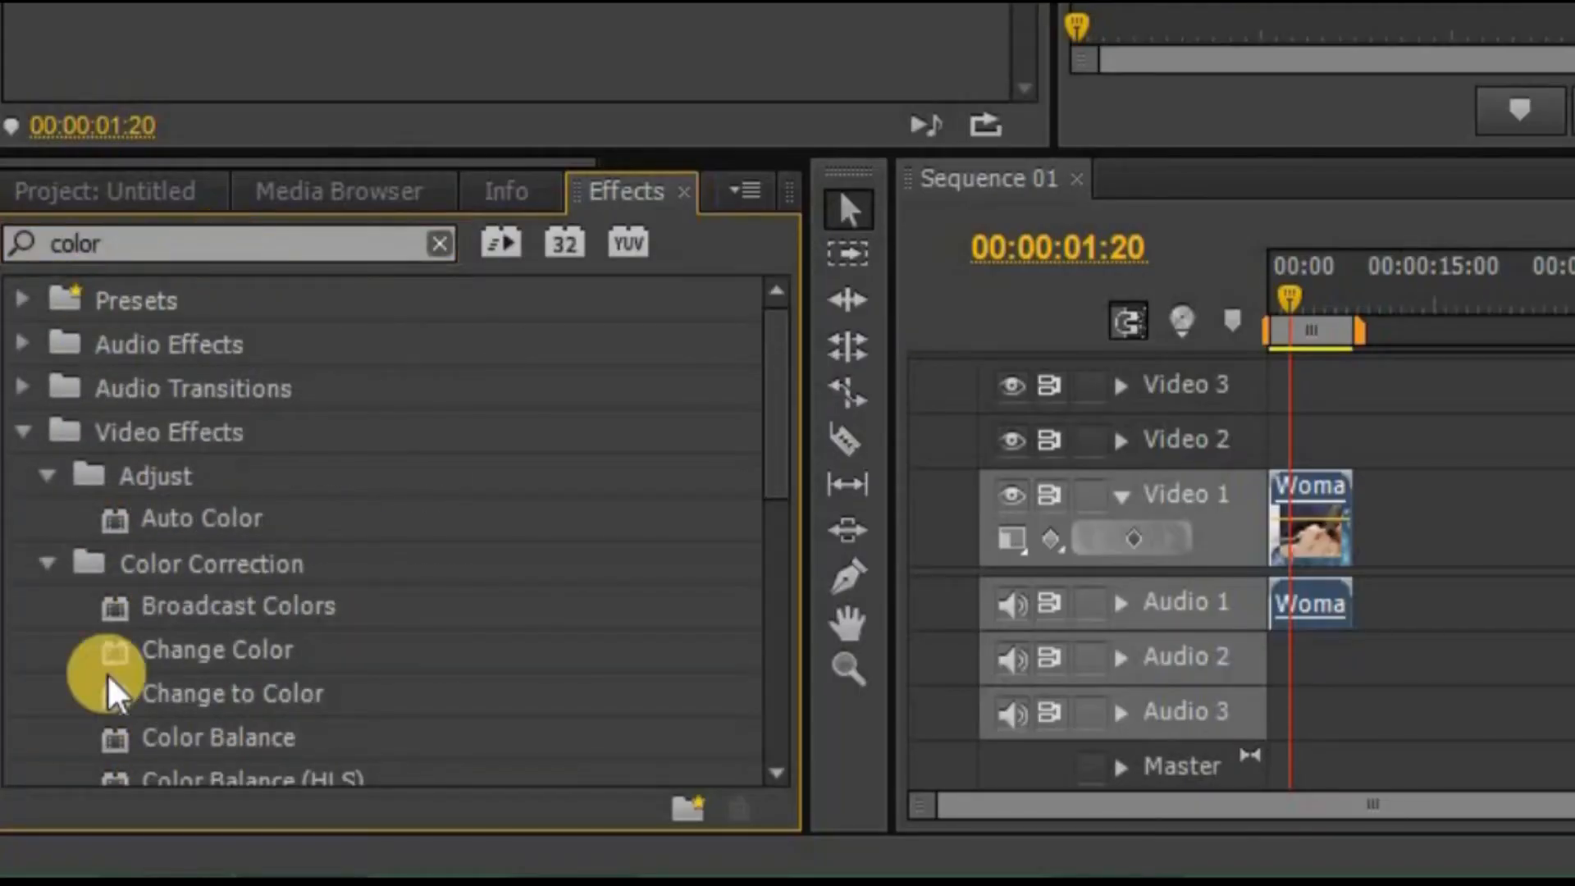
scroll(255, 582, down, 1)
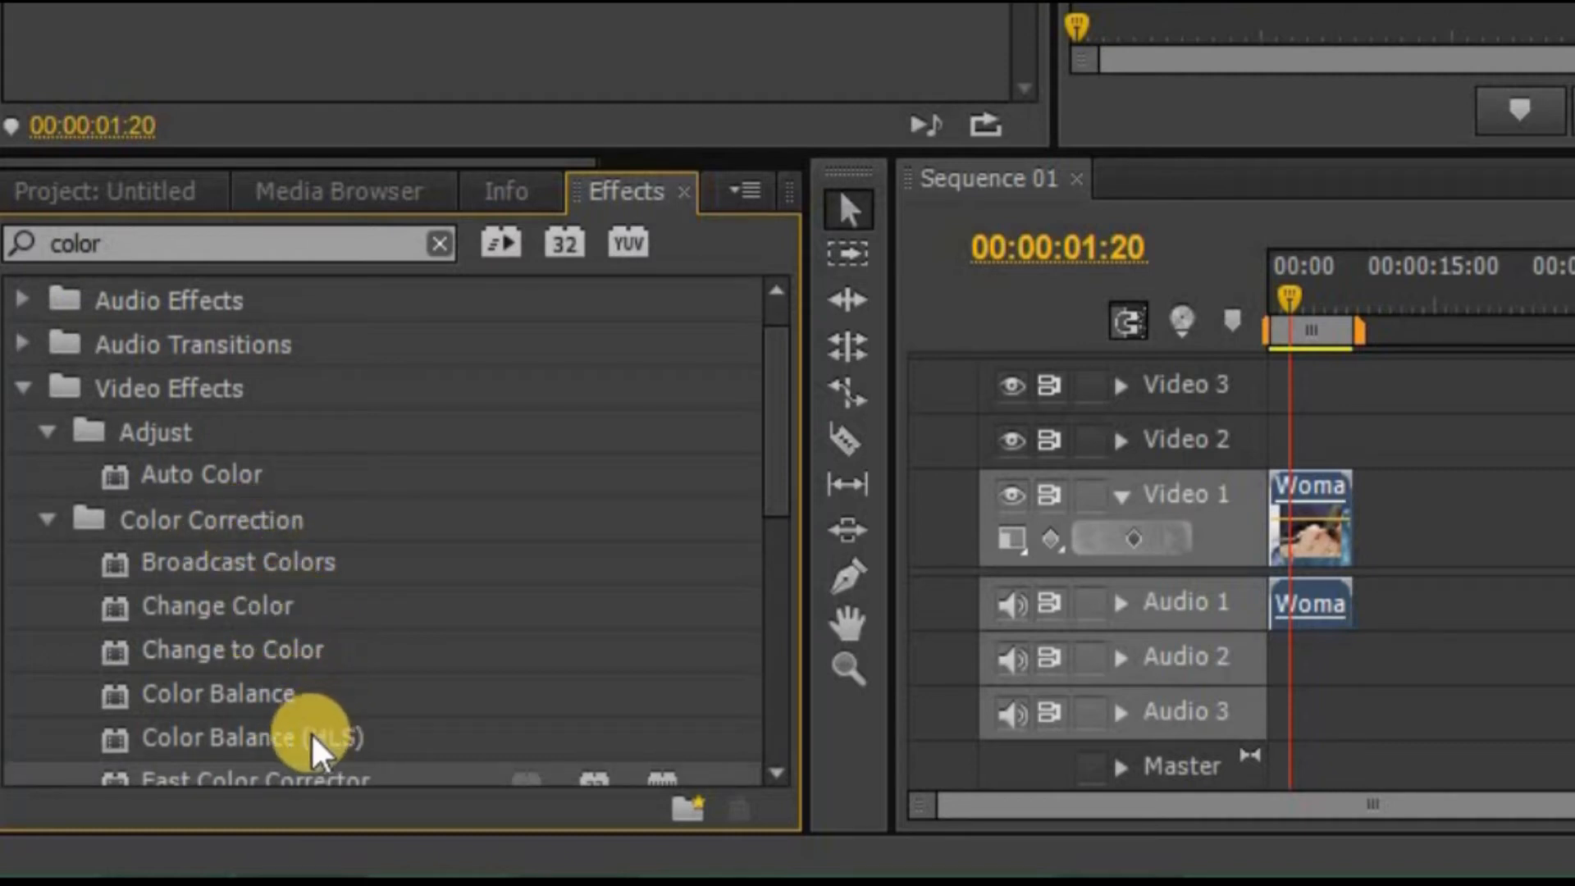
scroll(312, 705, down, 3)
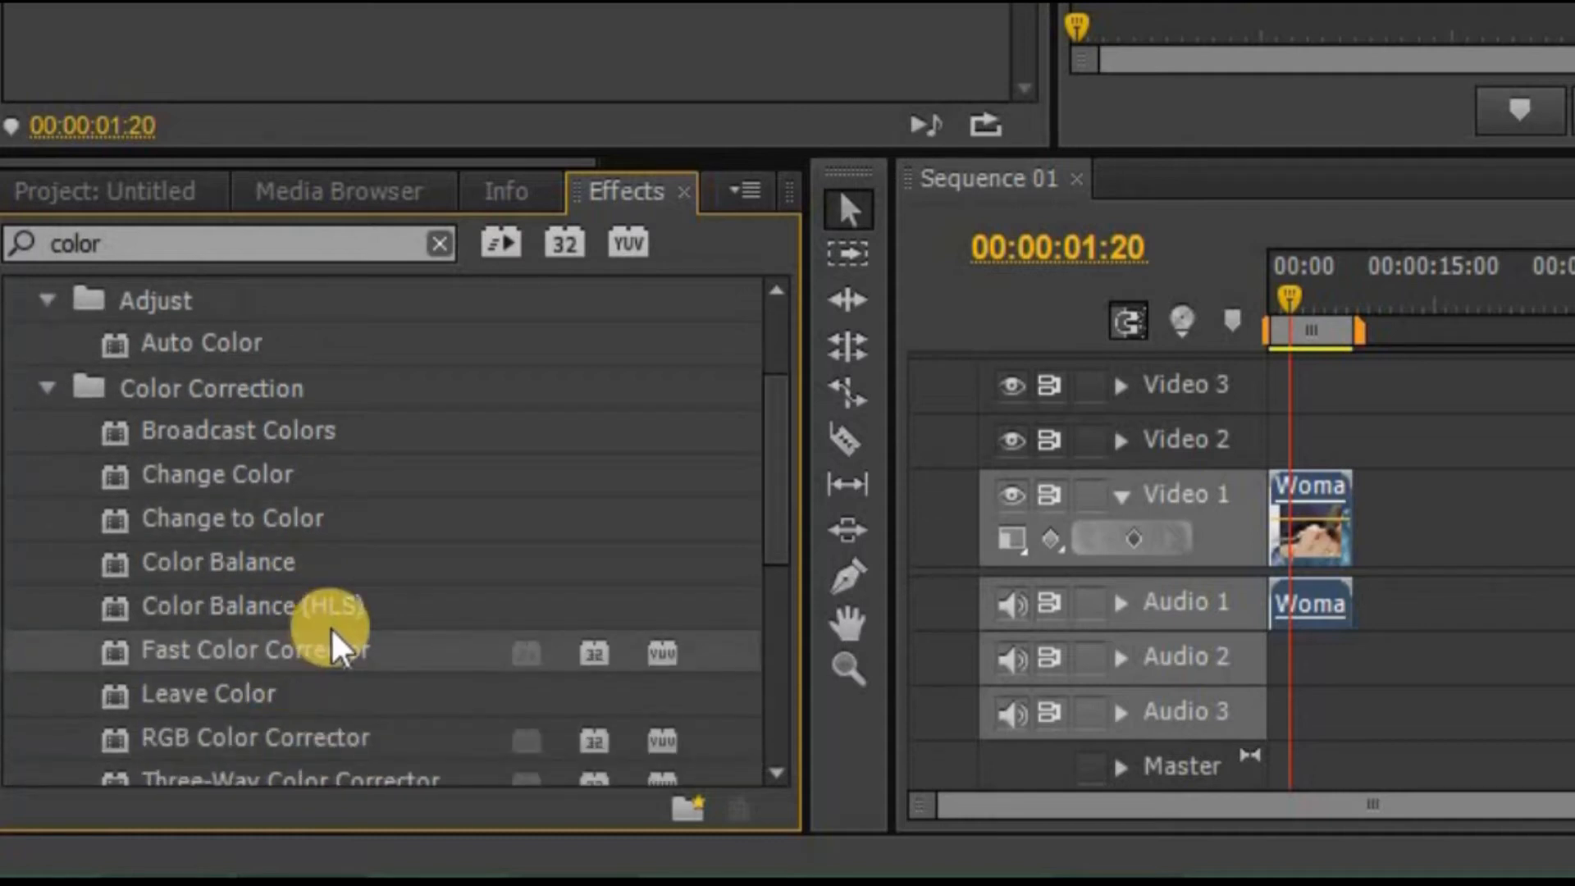
scroll(334, 643, down, 3)
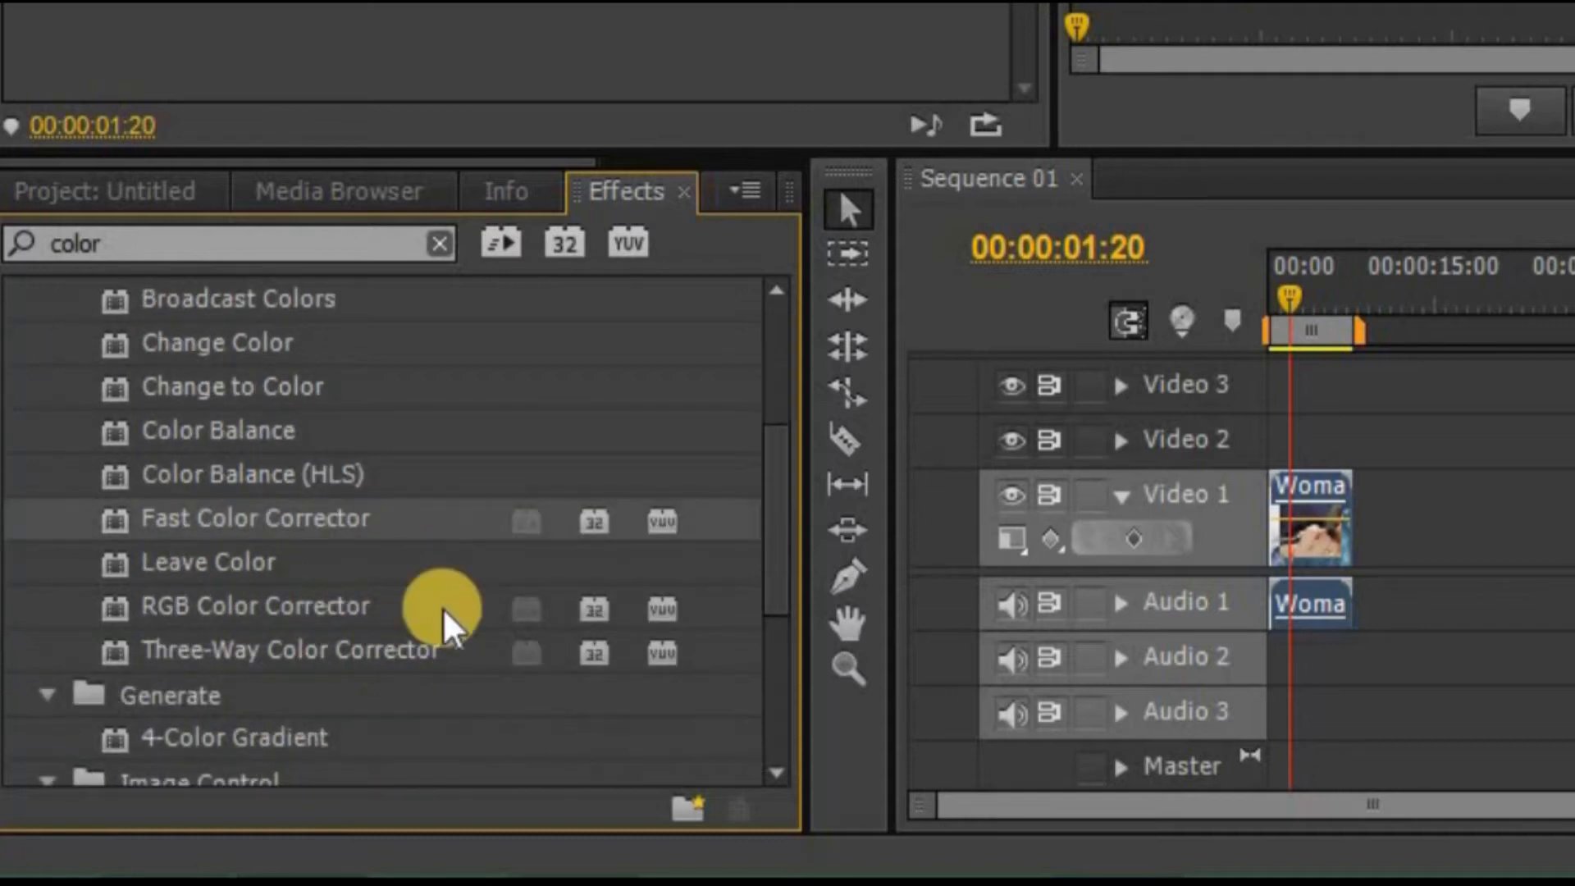
click(218, 661)
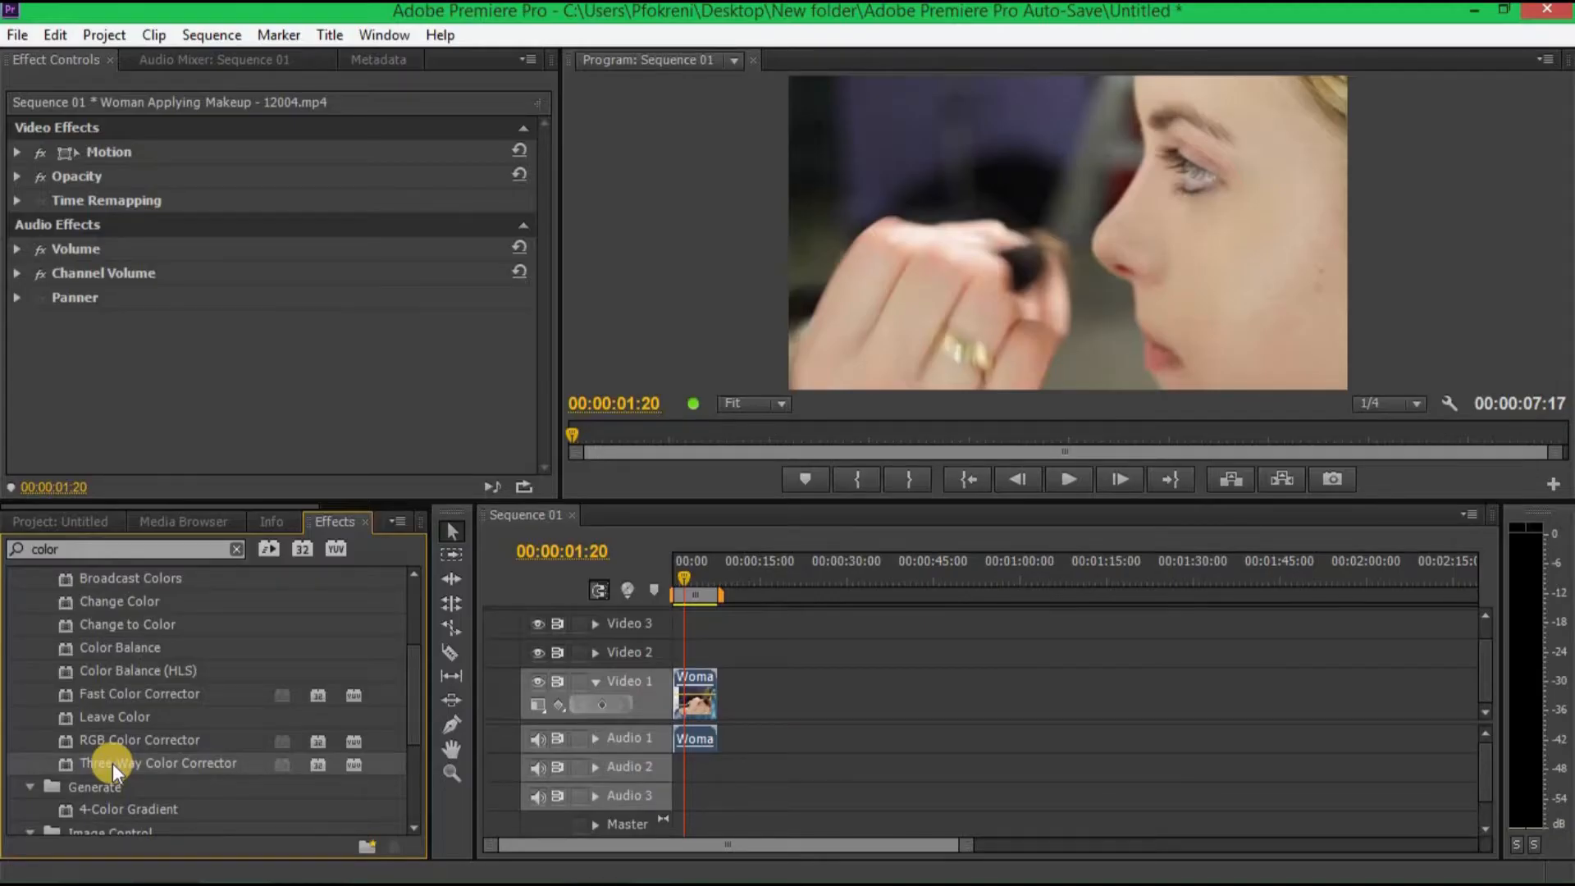
drag(64, 765, 694, 692)
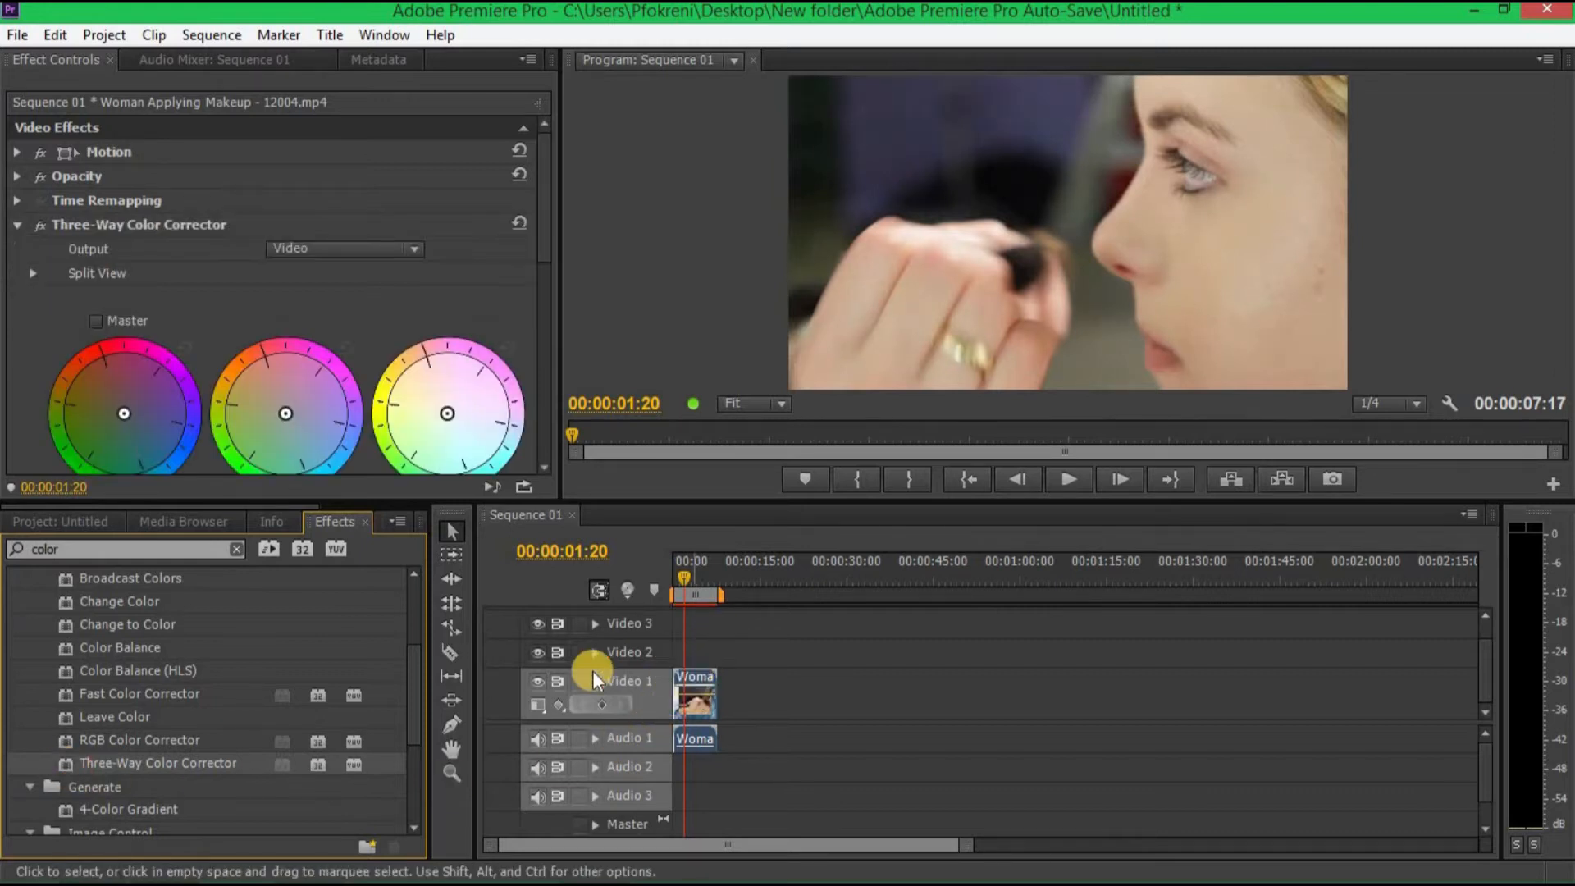
Shift the shadows color balance of the Three-Way Color Corrector strongly toward red.
scroll(413, 318, down, 3)
scroll(414, 319, up, 1)
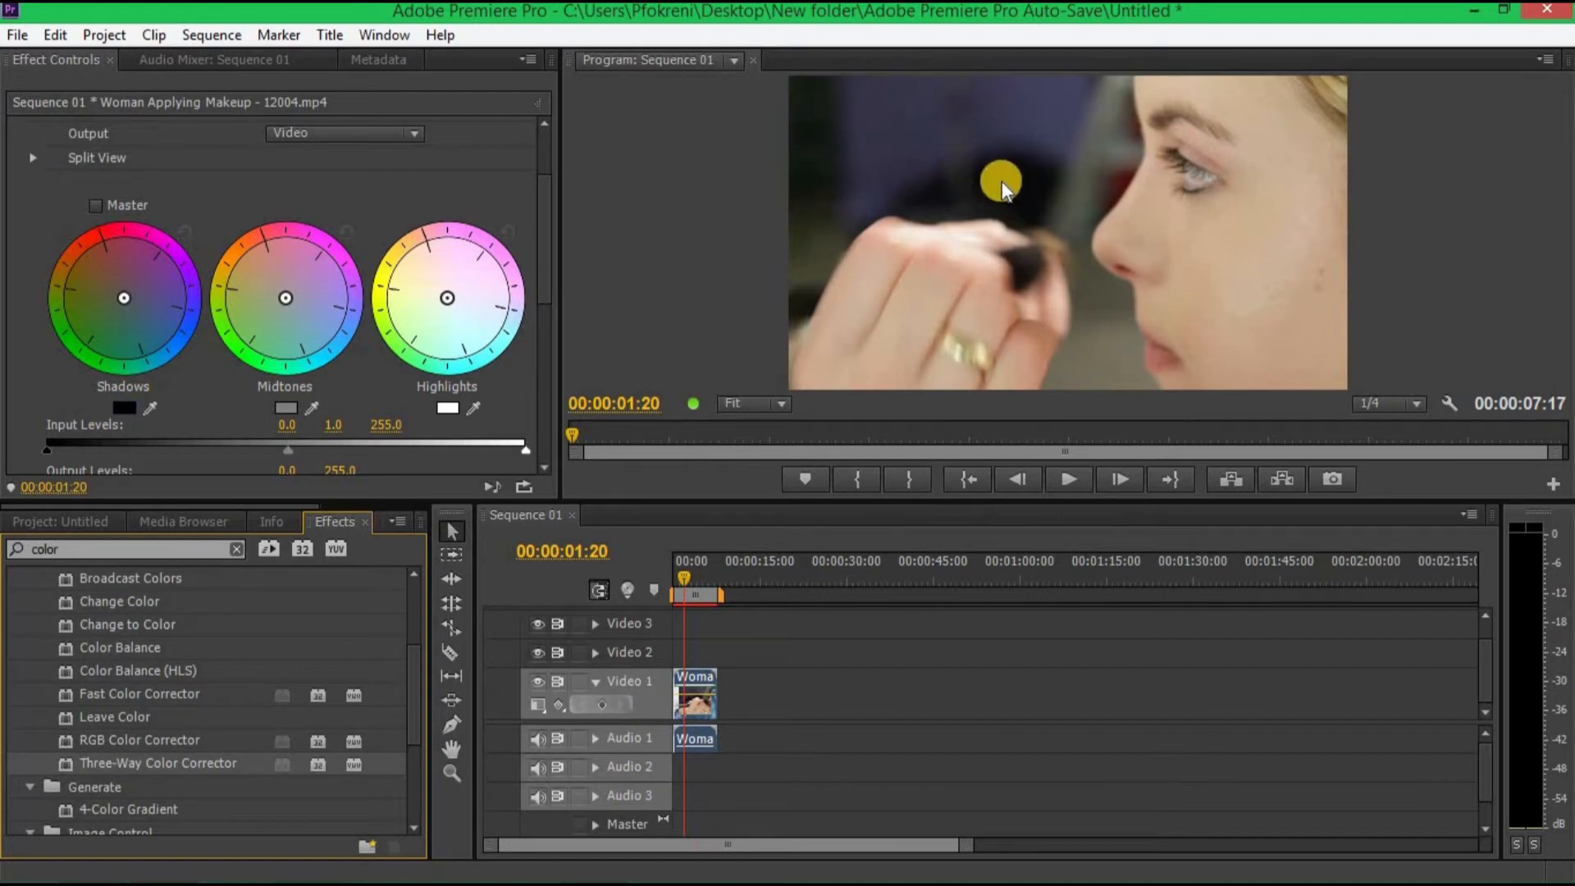
drag(140, 303, 112, 233)
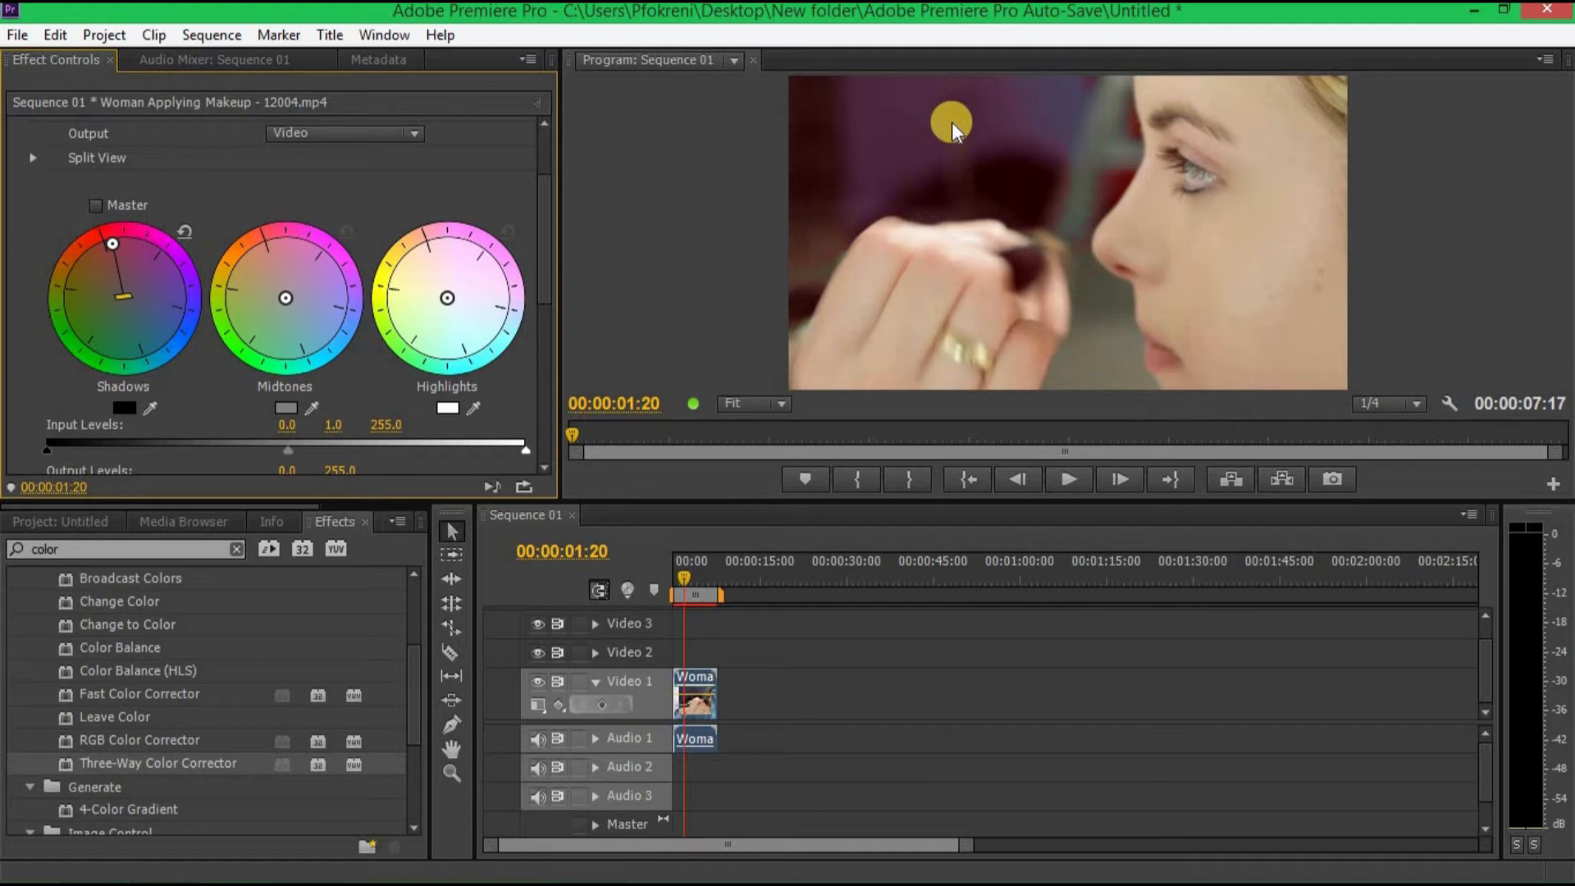
Sample the woman's cheek as the midtones color and shift the midtones balance slightly toward violet.
click(285, 408)
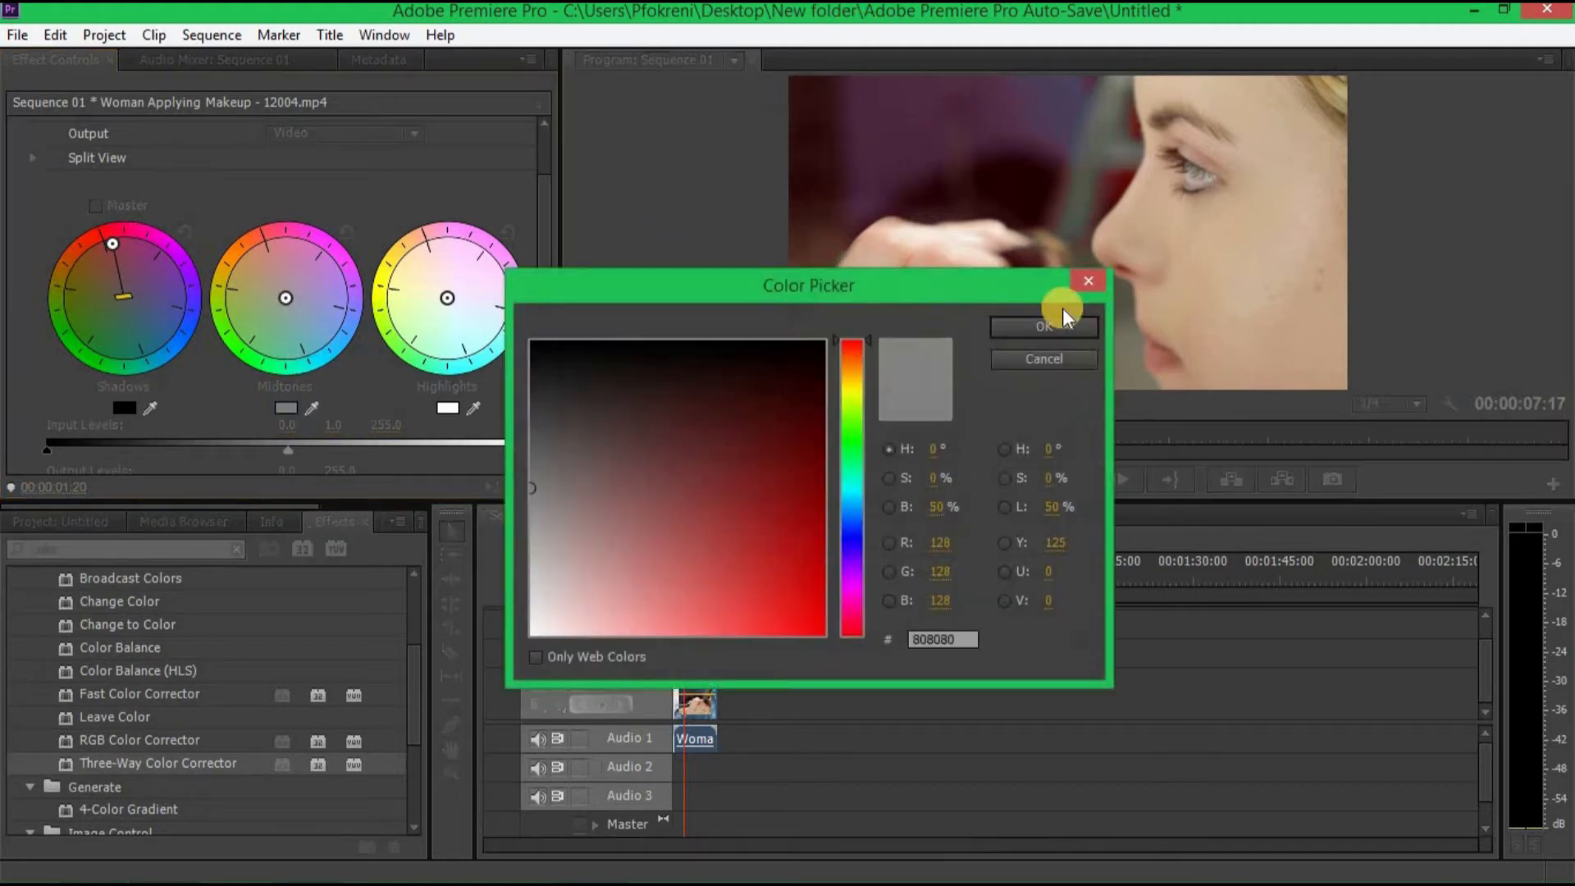
click(1064, 361)
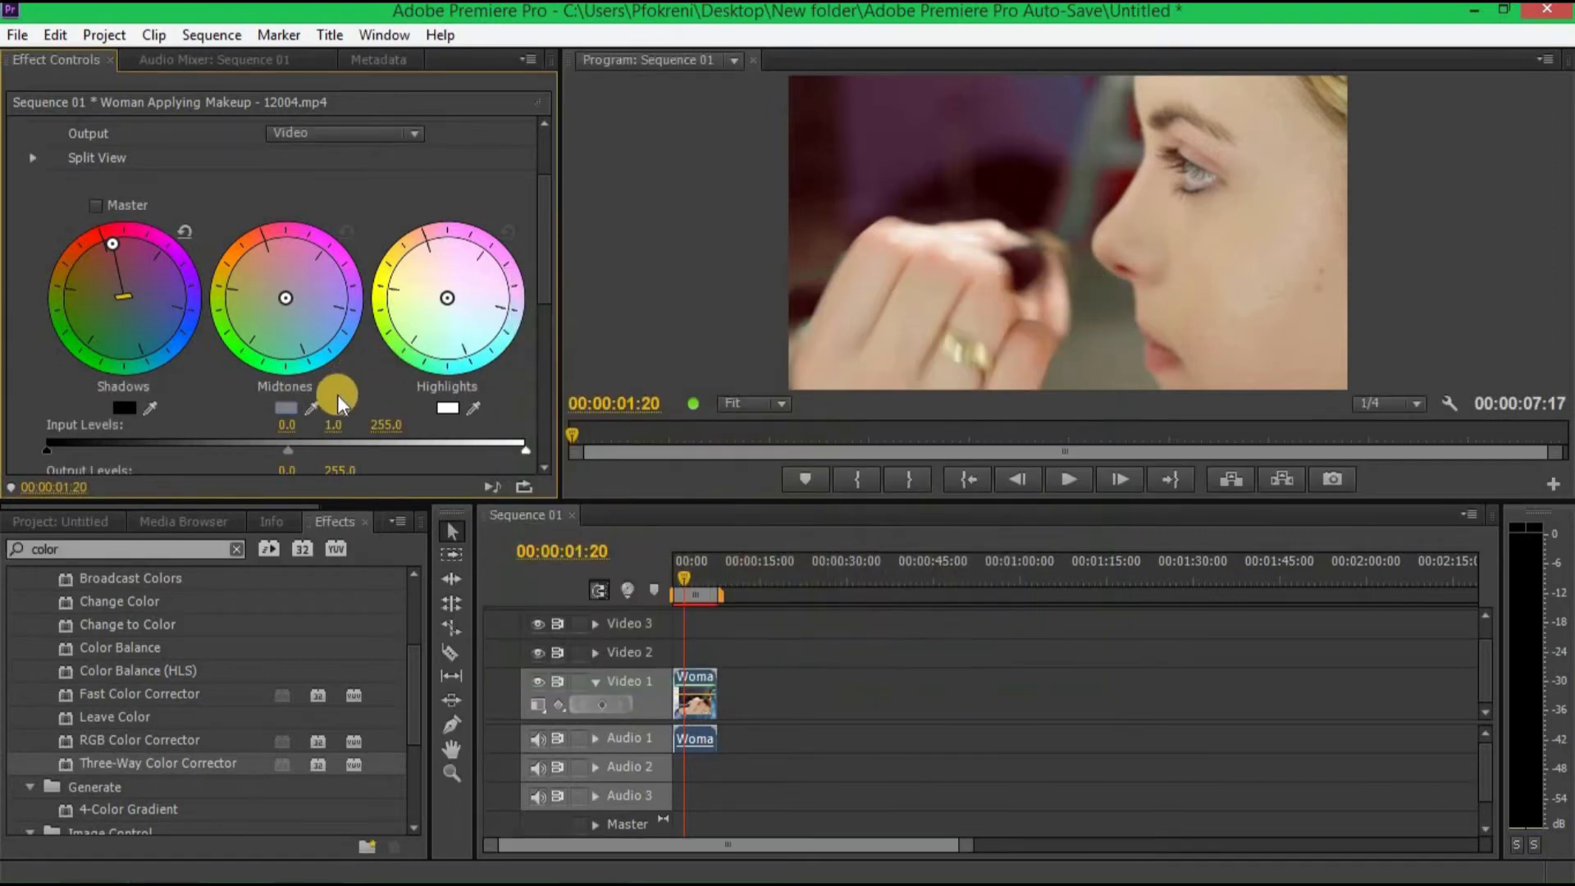
click(312, 407)
click(1240, 218)
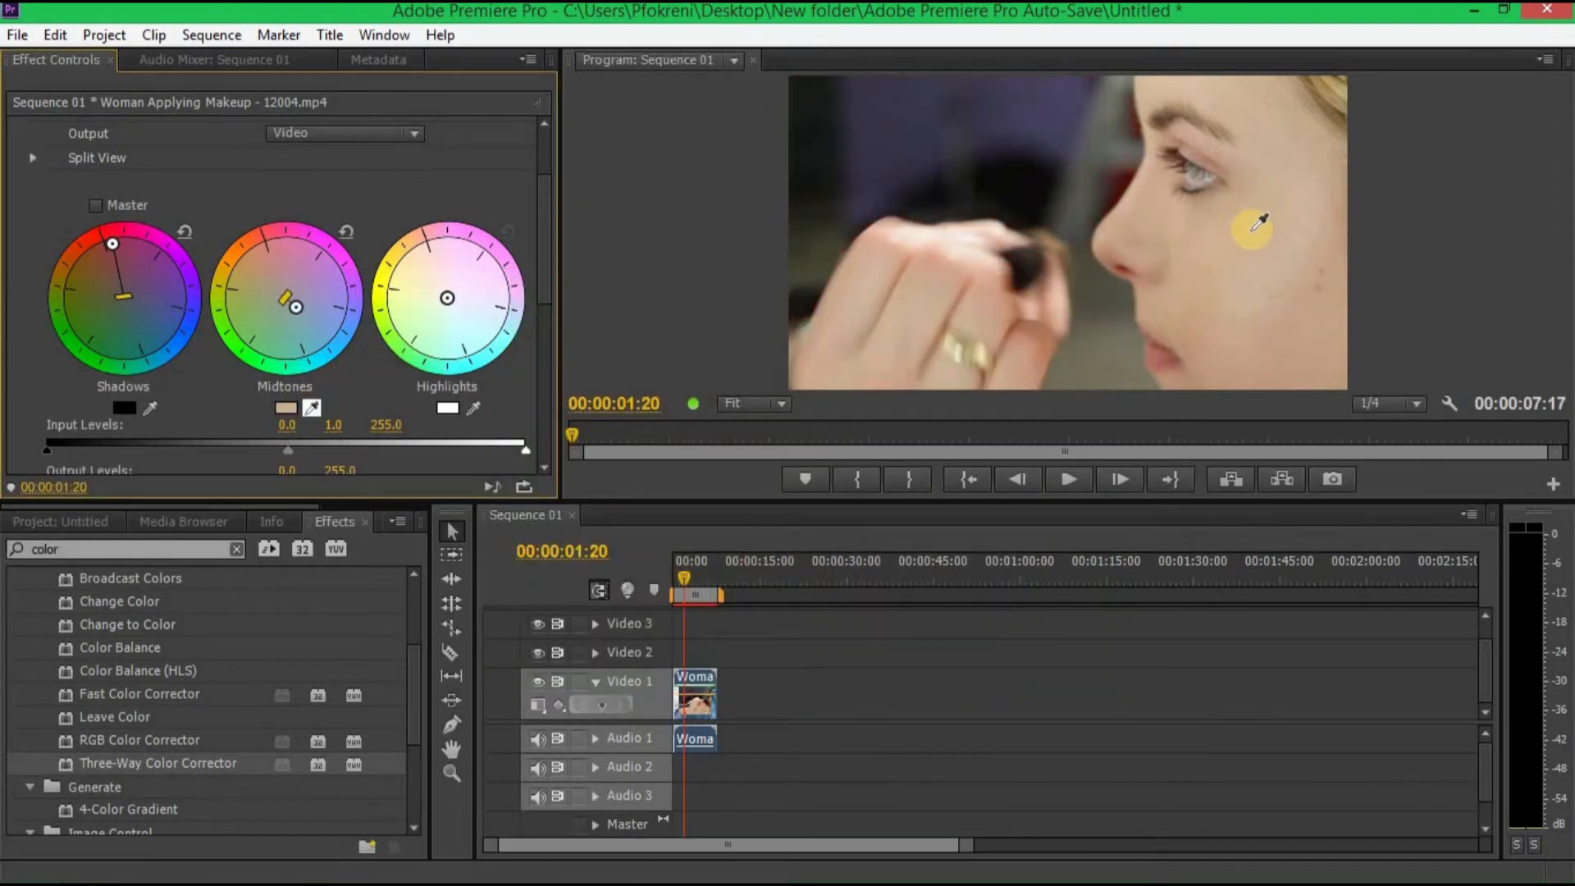
click(1254, 239)
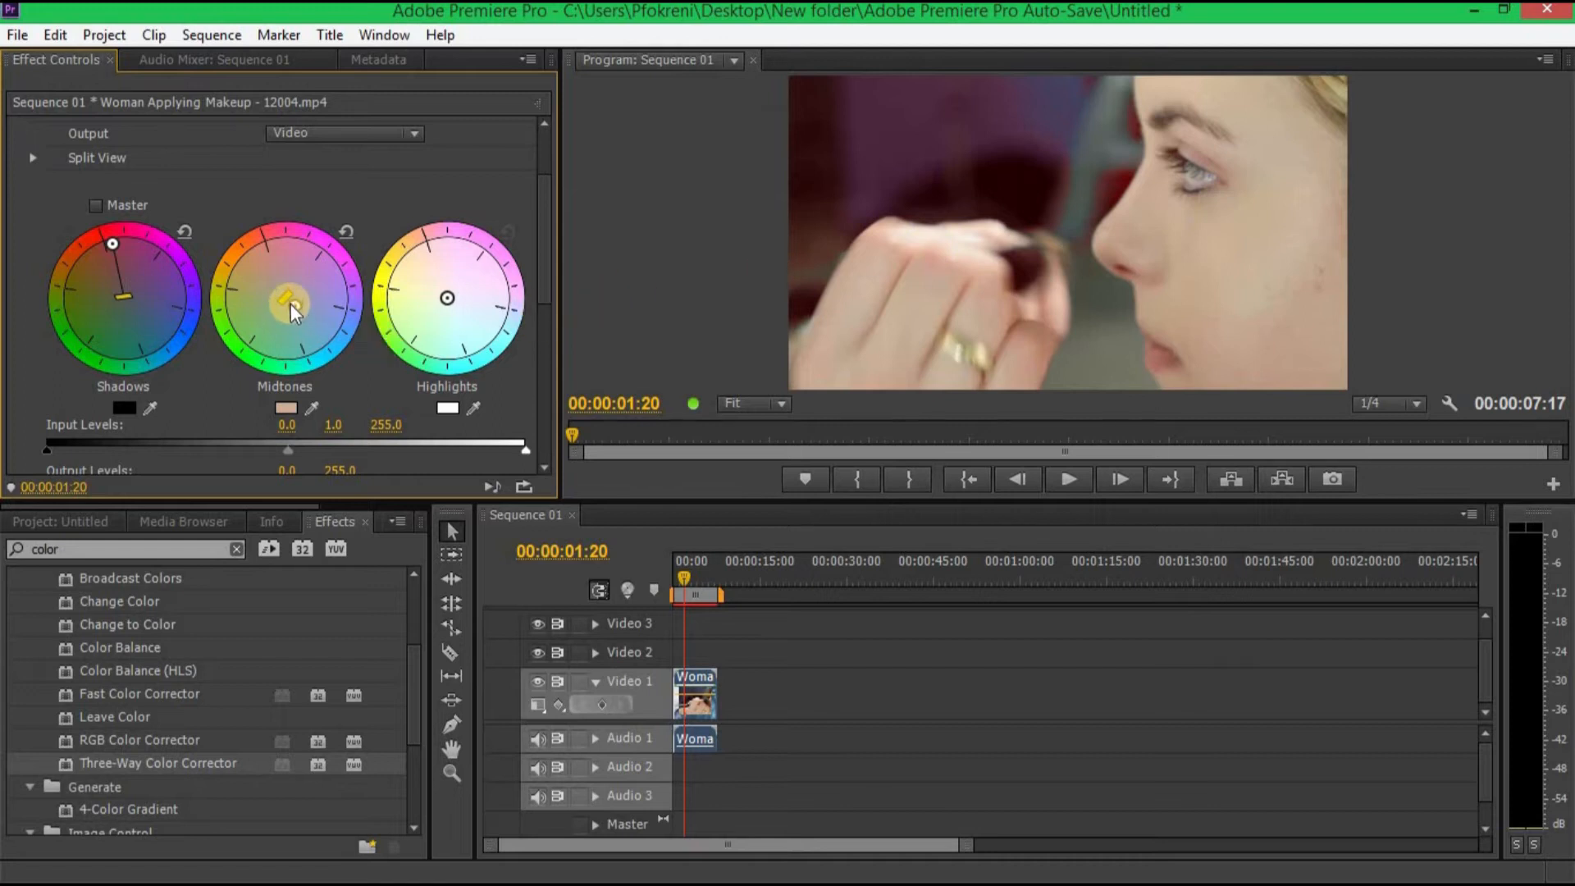
drag(316, 361, 235, 311)
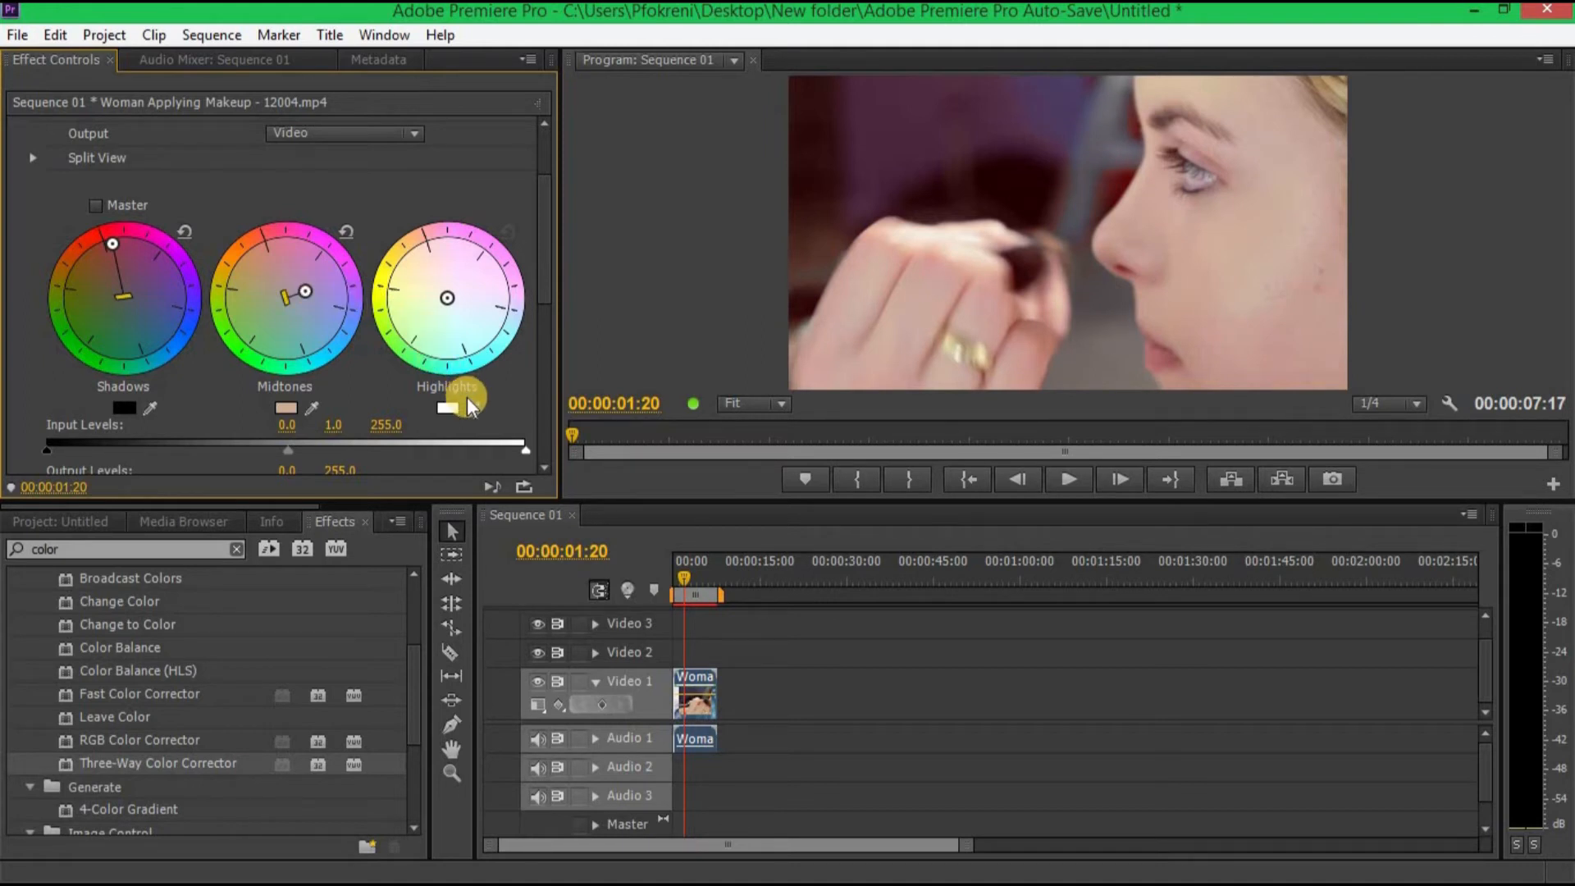
Shift the highlights color balance slightly toward yellow and scrub the clip to 00:00:02:10 to check the grade.
drag(449, 298, 386, 229)
mouse_move(410, 294)
mouse_down()
mouse_move(404, 261)
mouse_move(426, 345)
mouse_move(395, 306)
mouse_move(425, 313)
mouse_up()
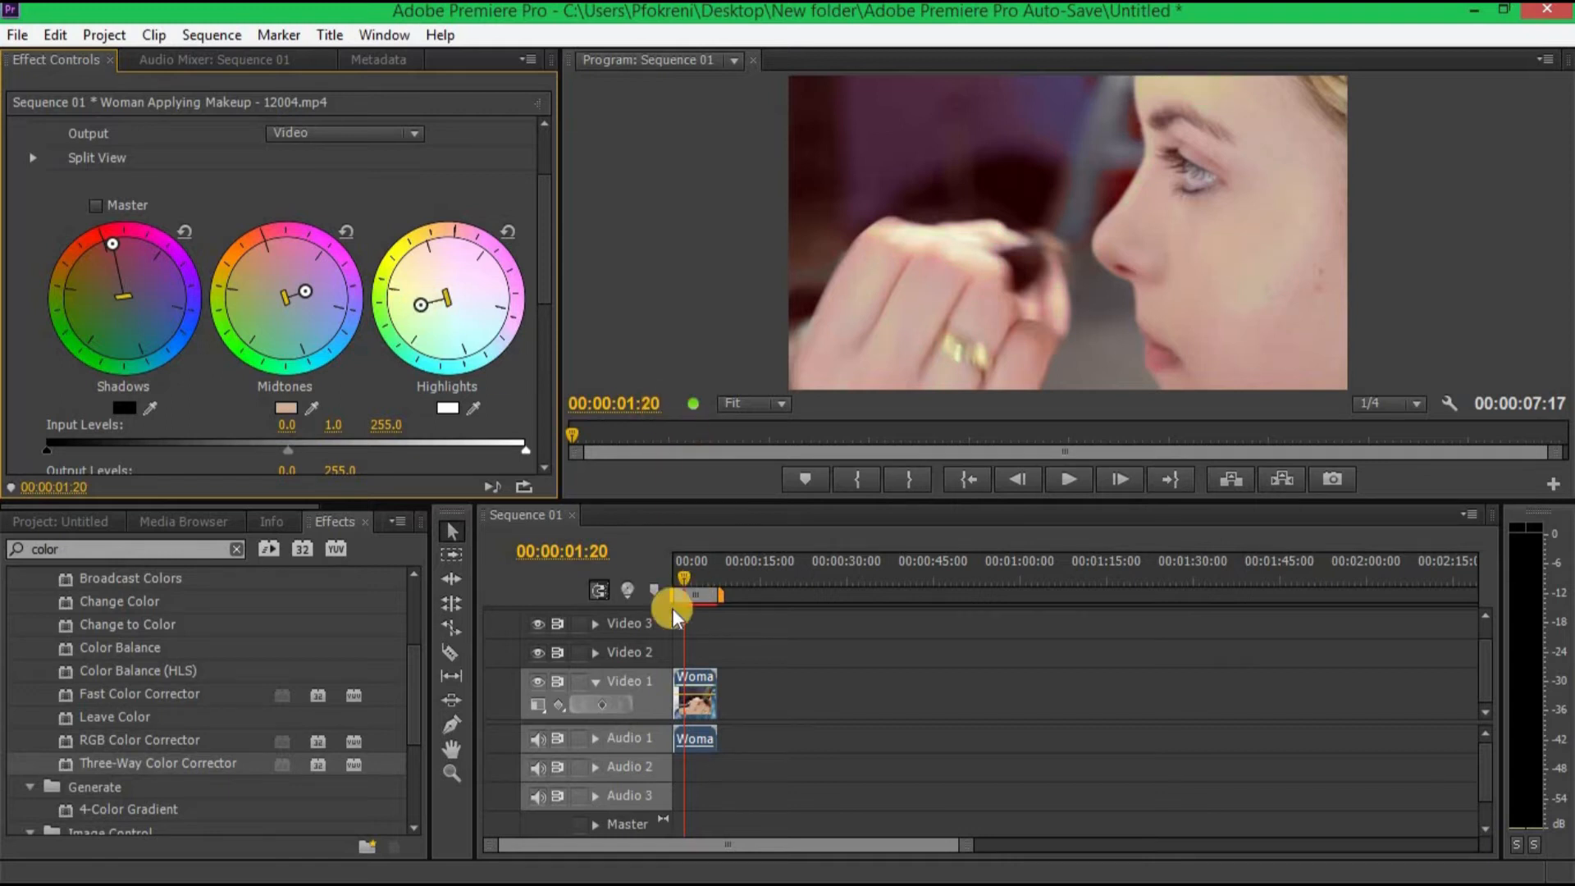
mouse_move(687, 567)
mouse_down()
mouse_move(668, 571)
mouse_move(711, 573)
mouse_move(695, 558)
mouse_up()
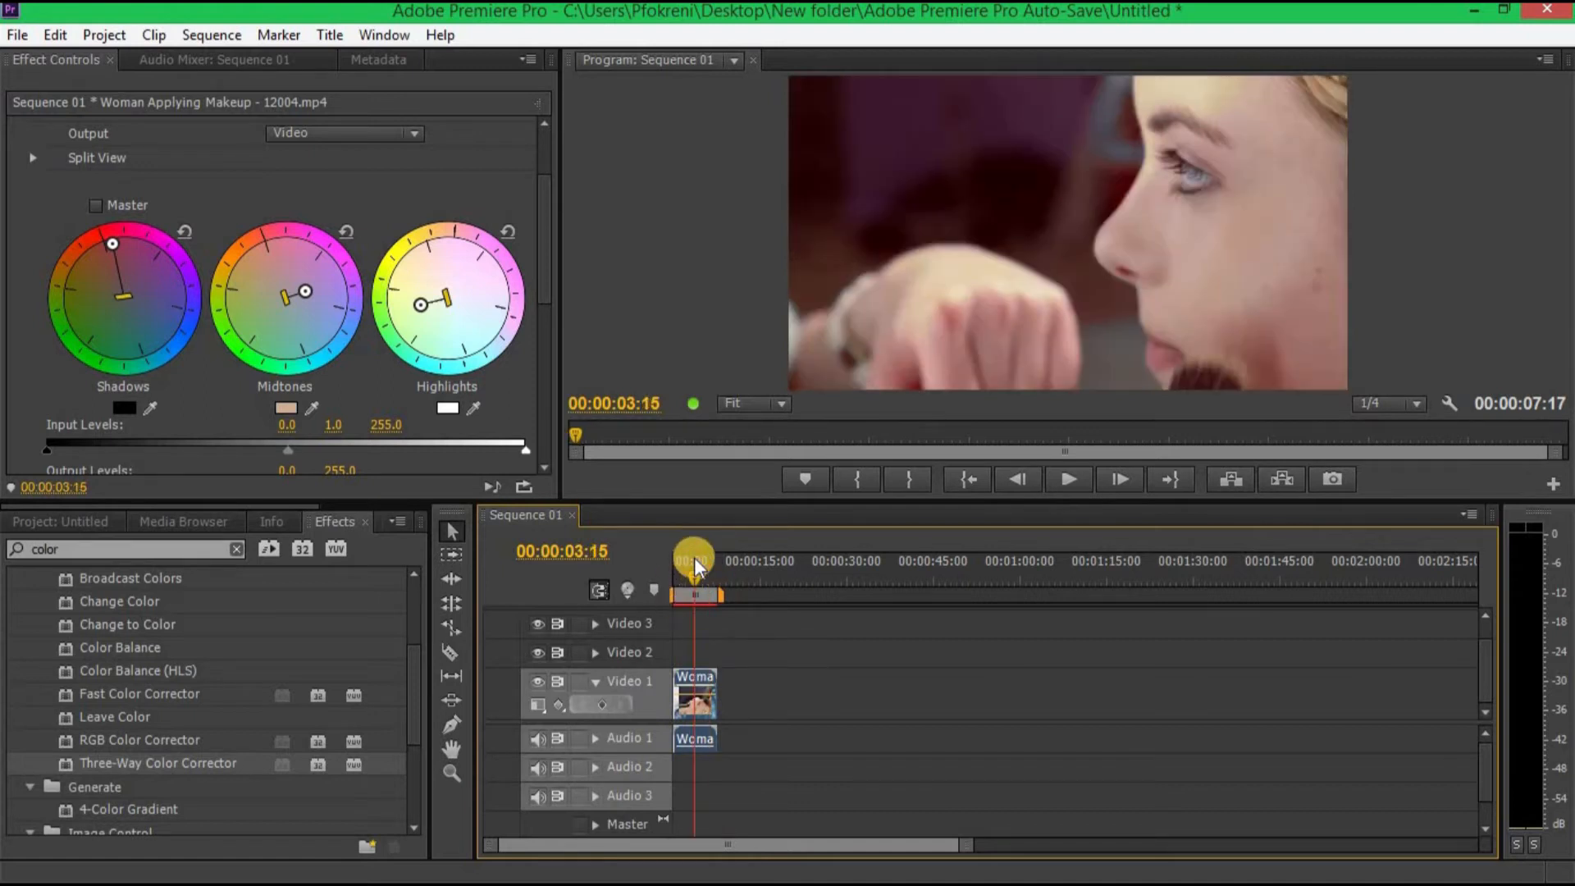
click(683, 568)
mouse_move(683, 568)
mouse_down()
mouse_move(706, 576)
mouse_move(688, 570)
mouse_up()
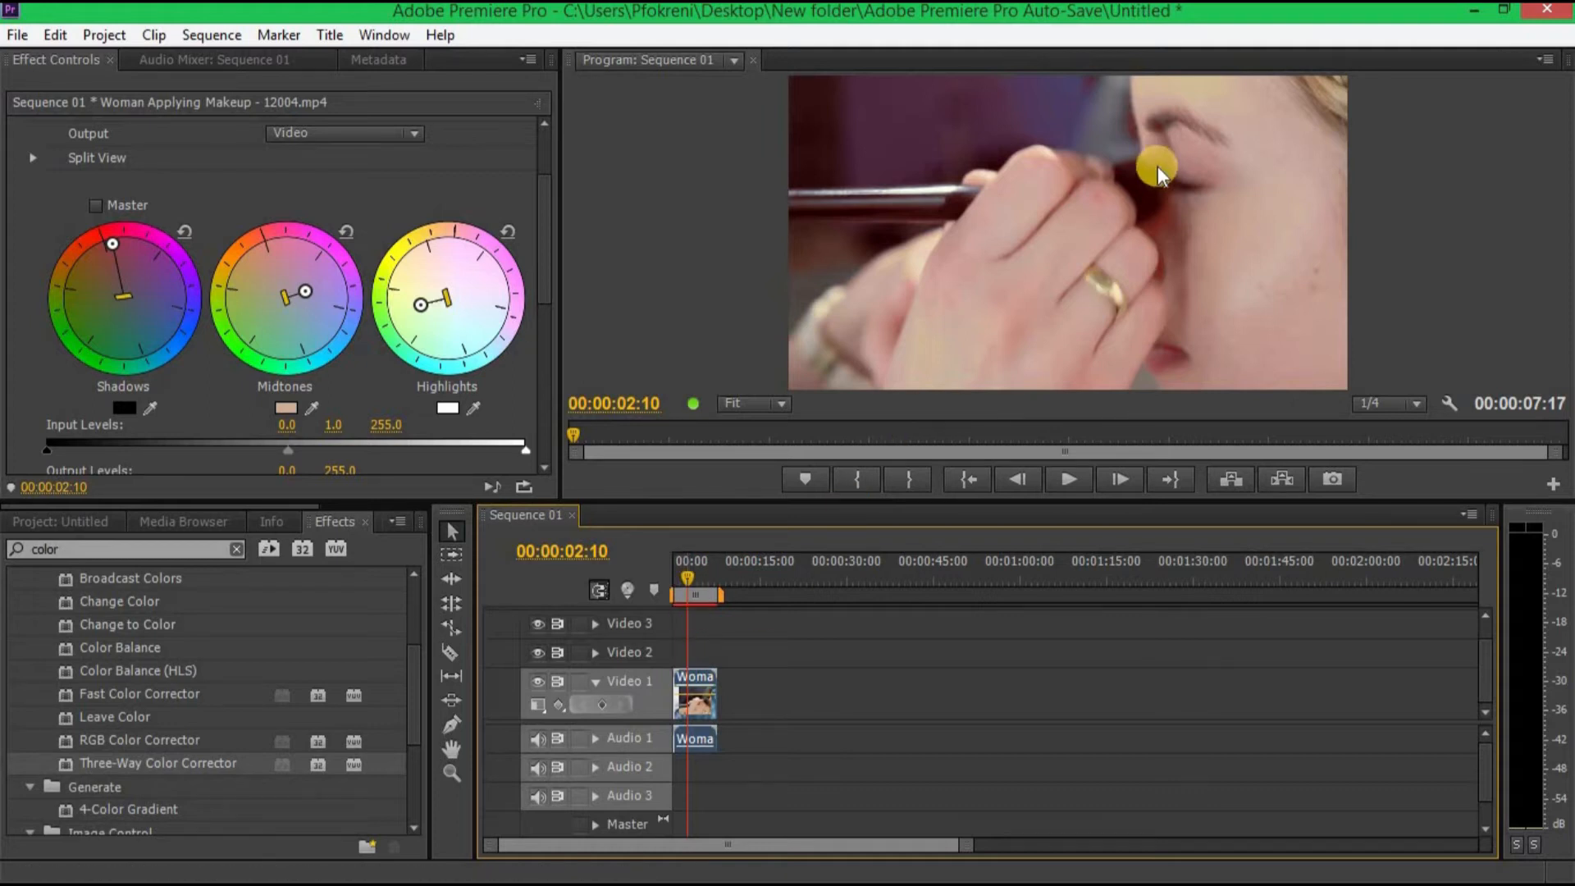
Remove all effects from the clip to compare with the original, and undo the removal and the last highlights adjustment.
click(690, 689)
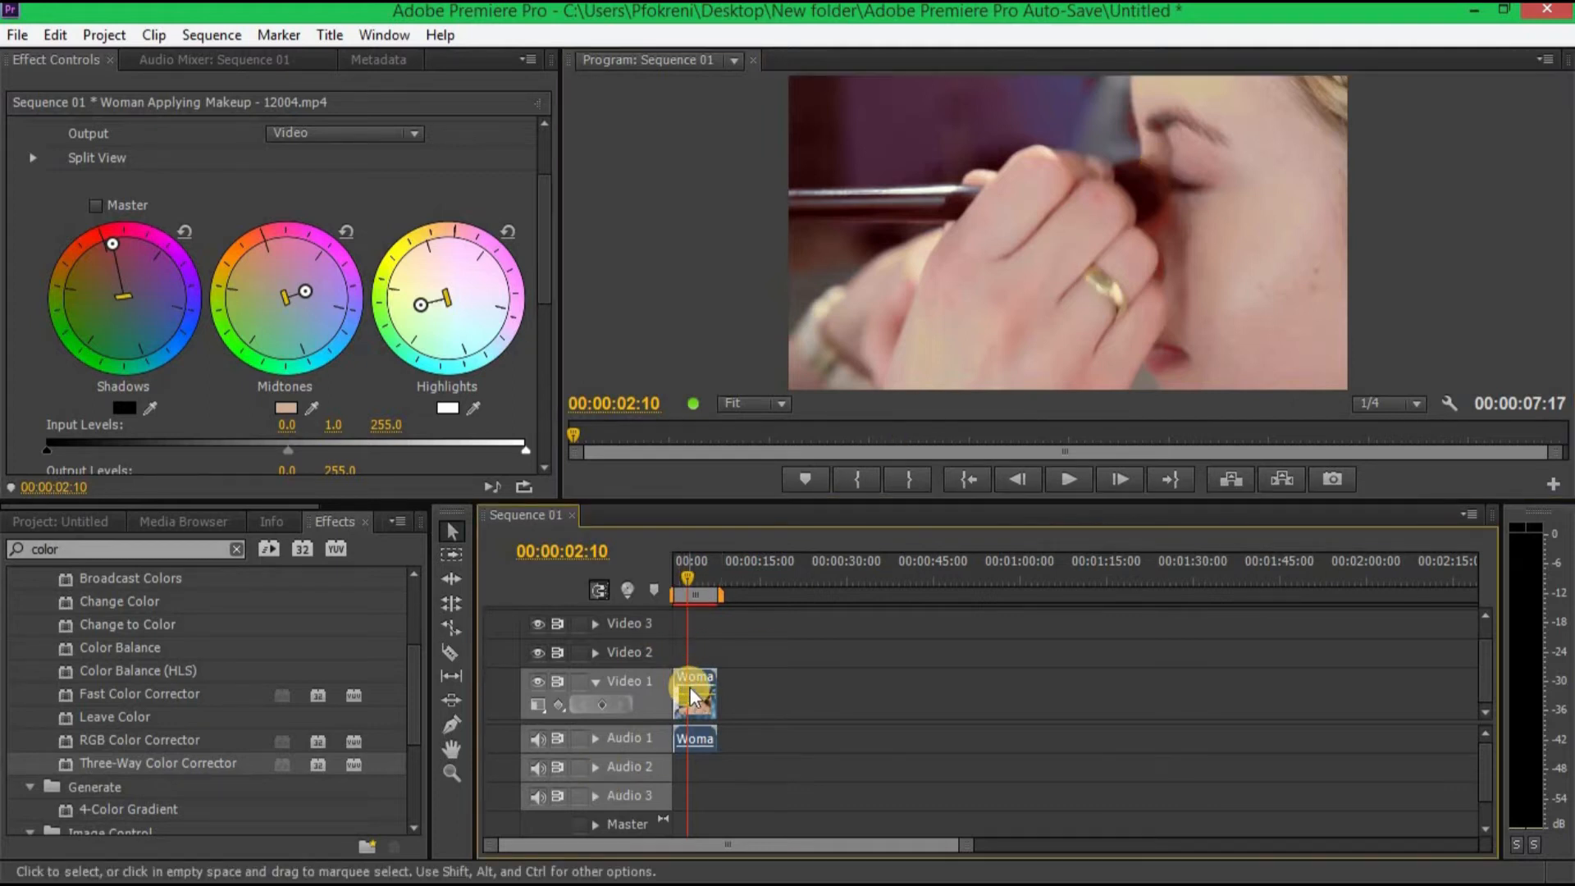
right_click(690, 687)
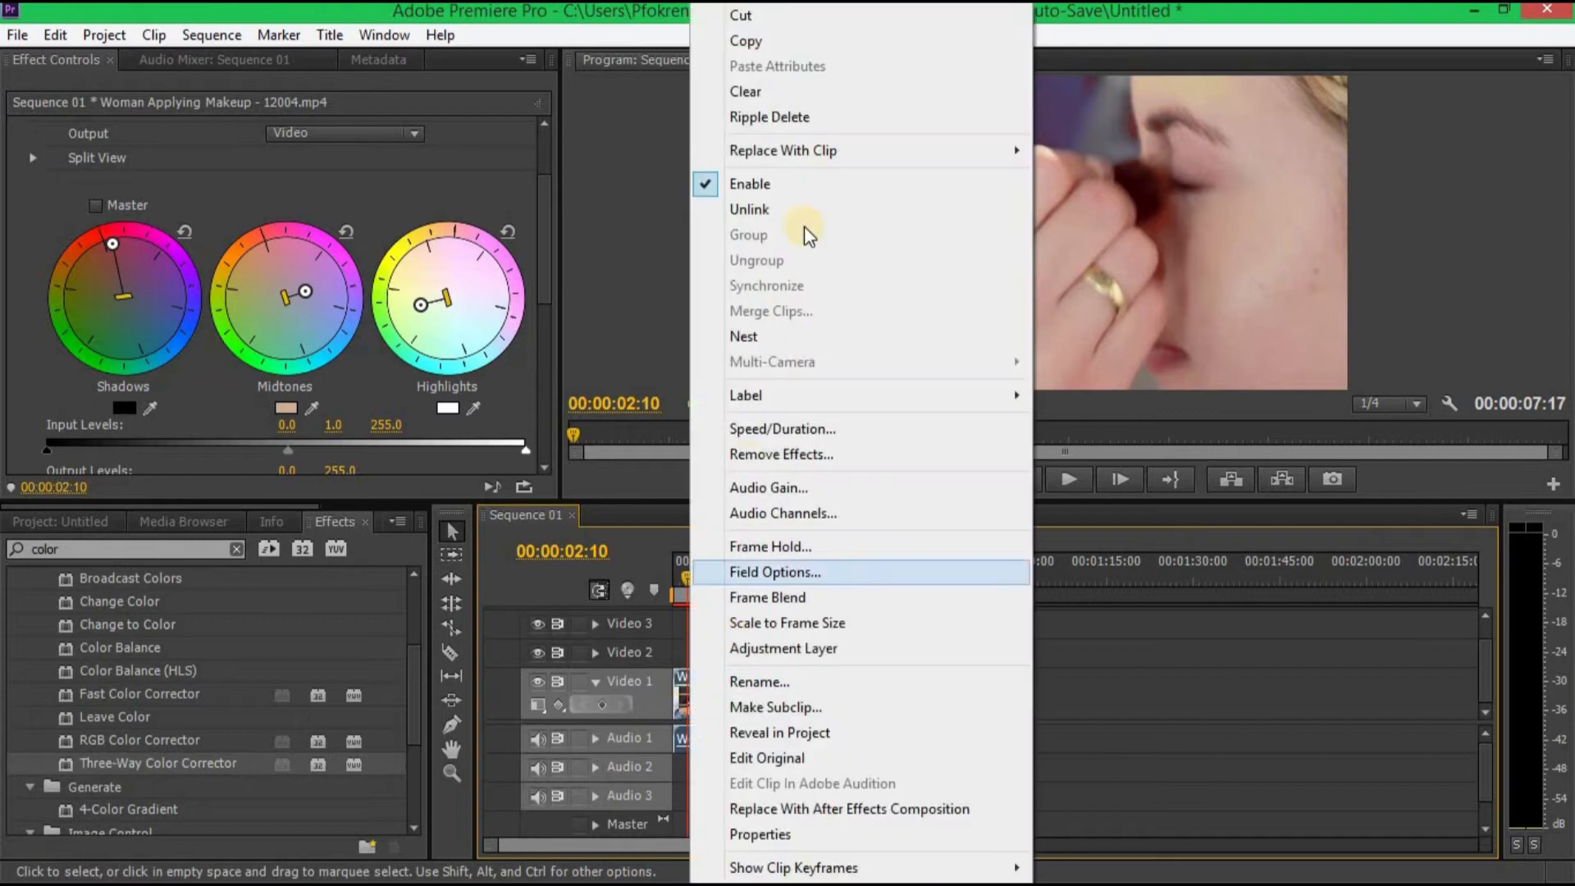
click(809, 454)
drag(816, 311, 630, 126)
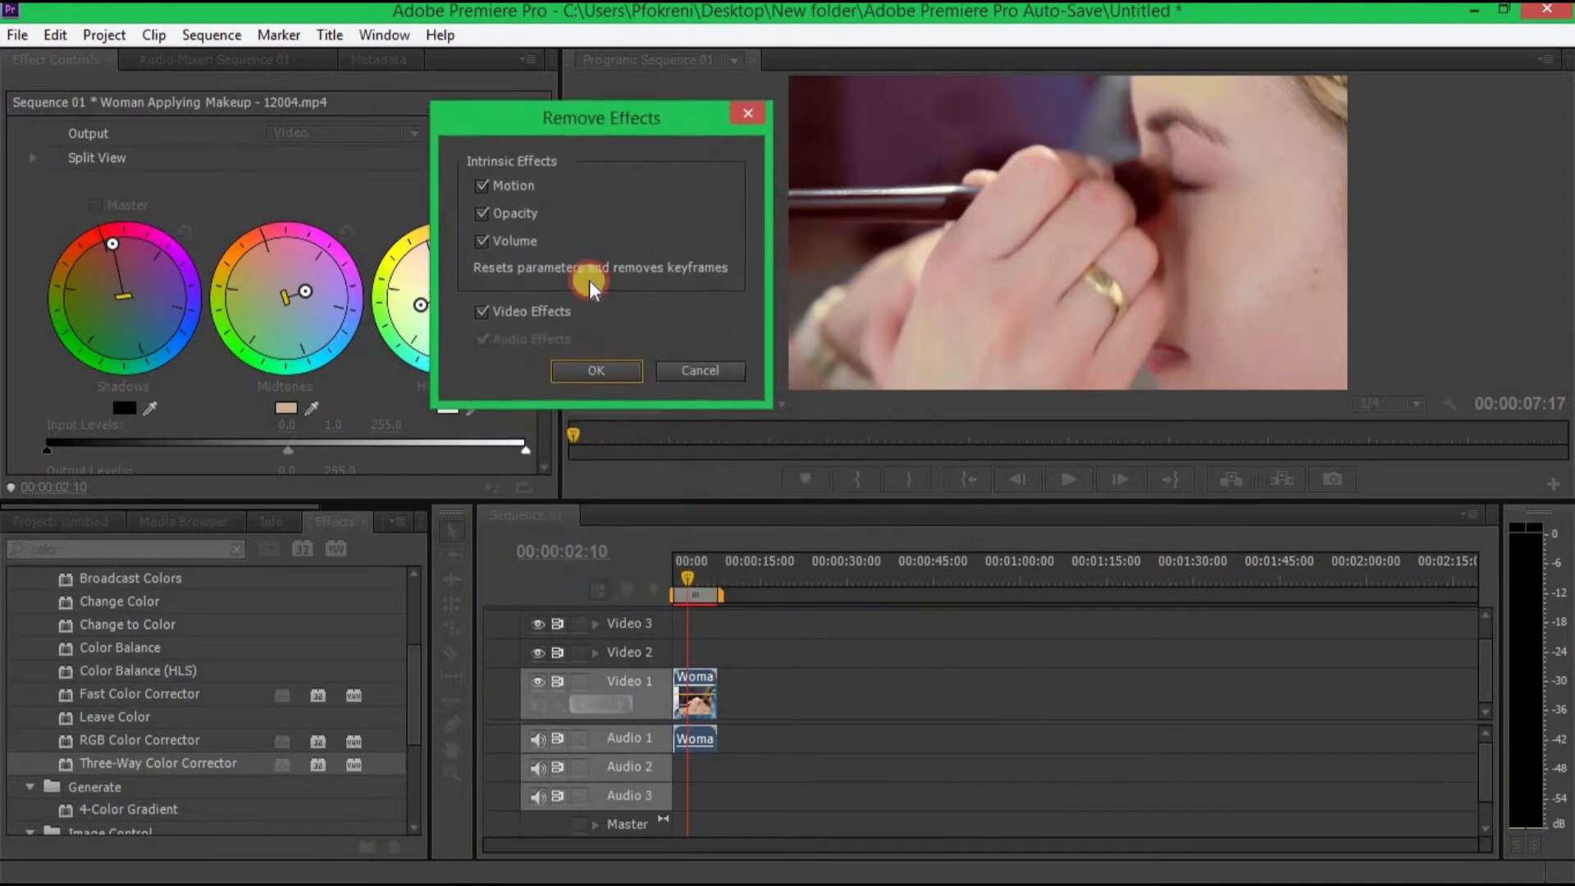
click(597, 371)
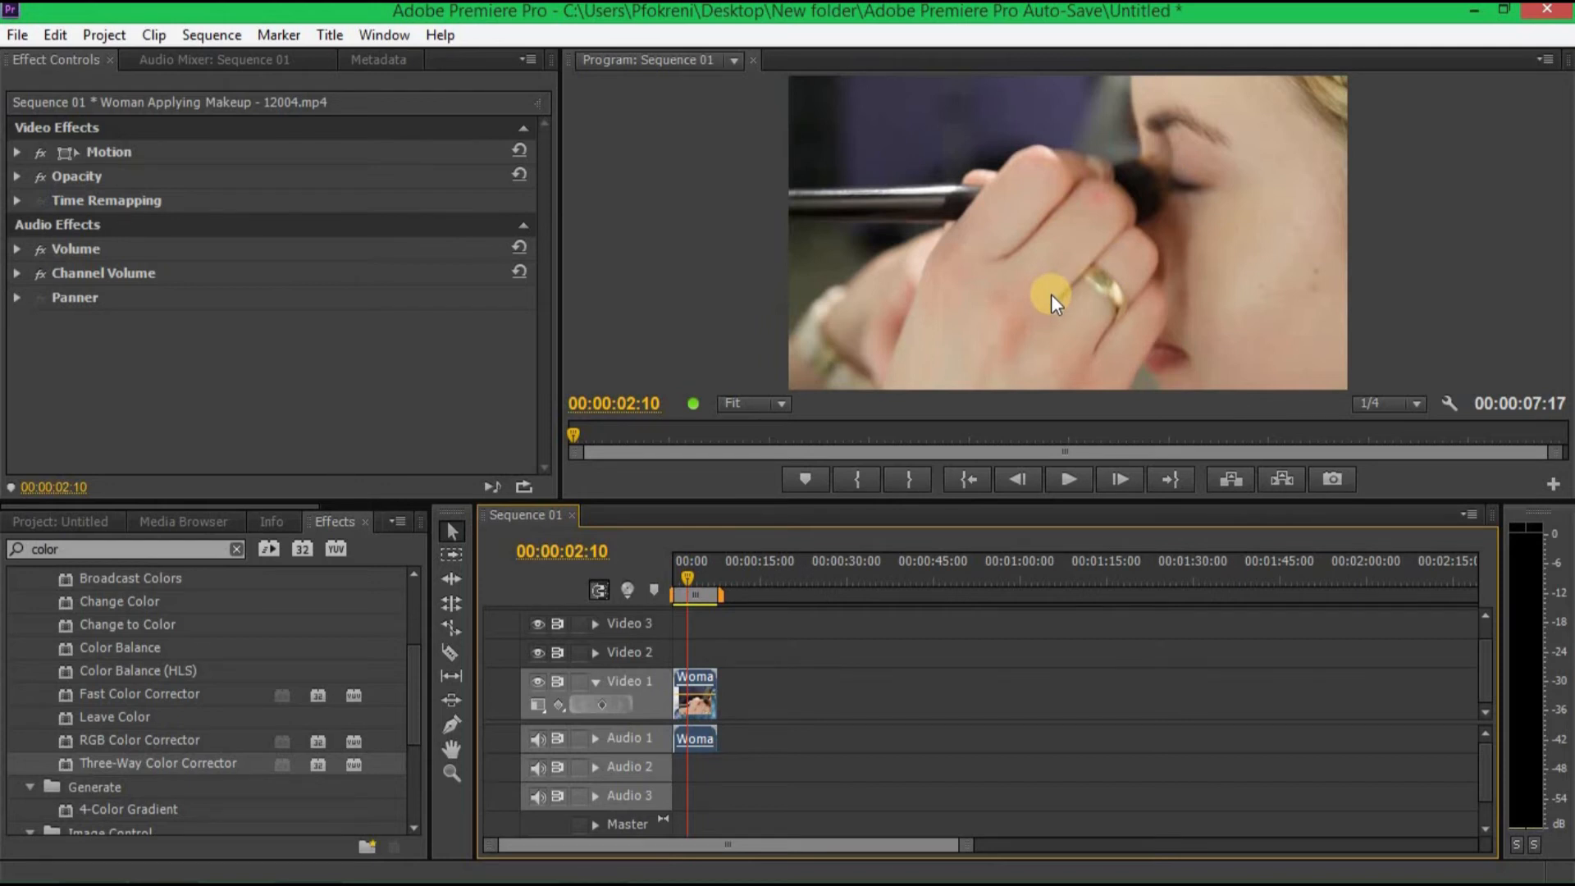
key(ctrl+z)
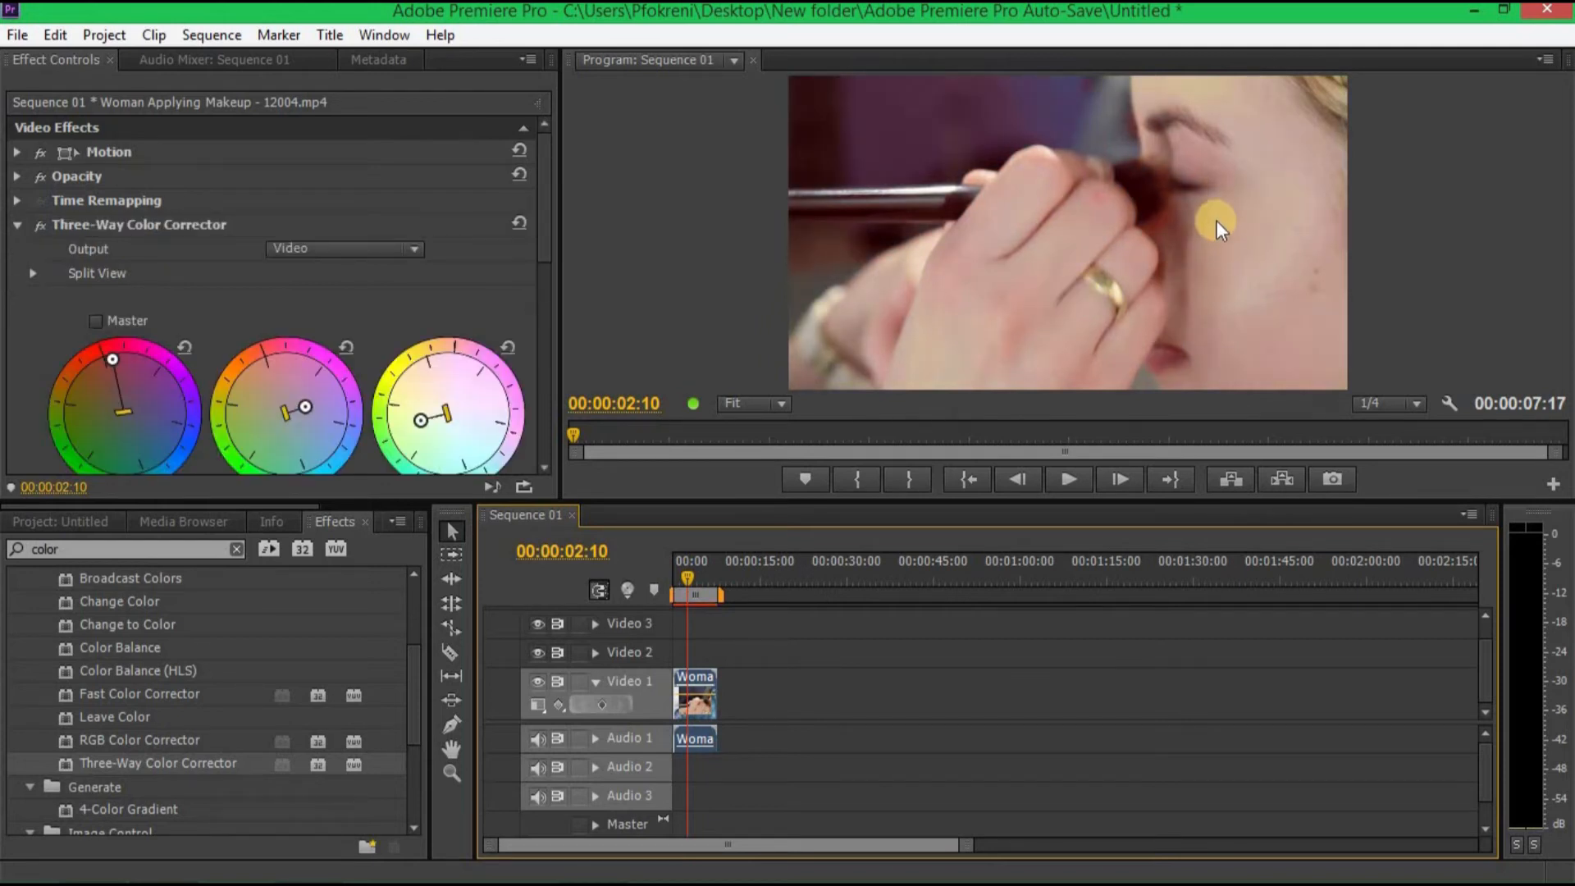
key(ctrl+z)
Remove the Three-Way Color Corrector from the makeup clip with Remove Effects.
right_click(692, 675)
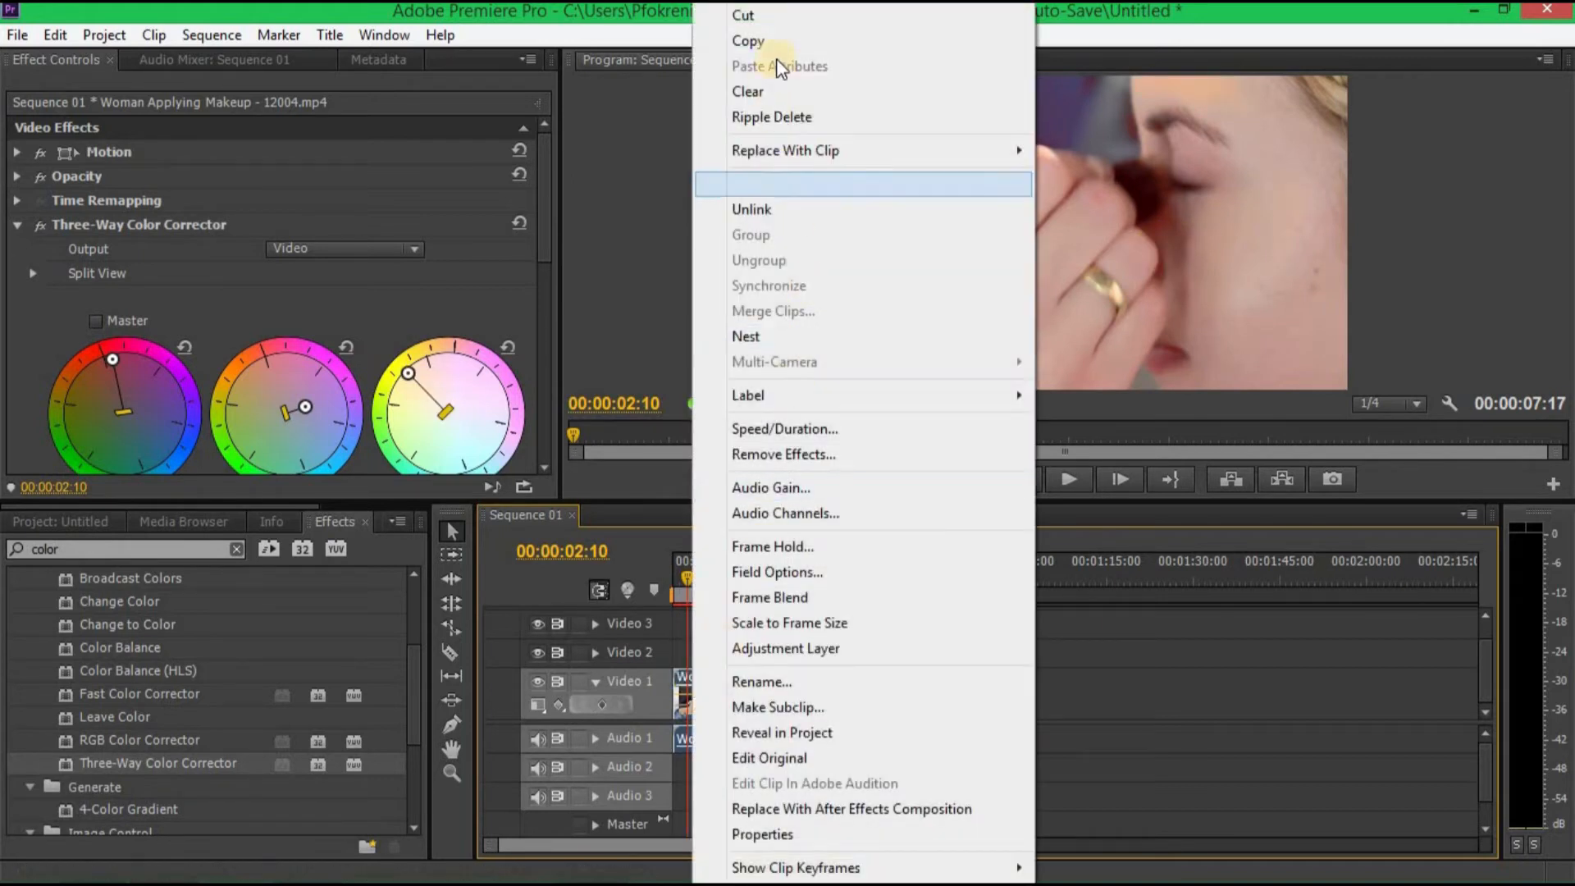
click(838, 454)
click(788, 559)
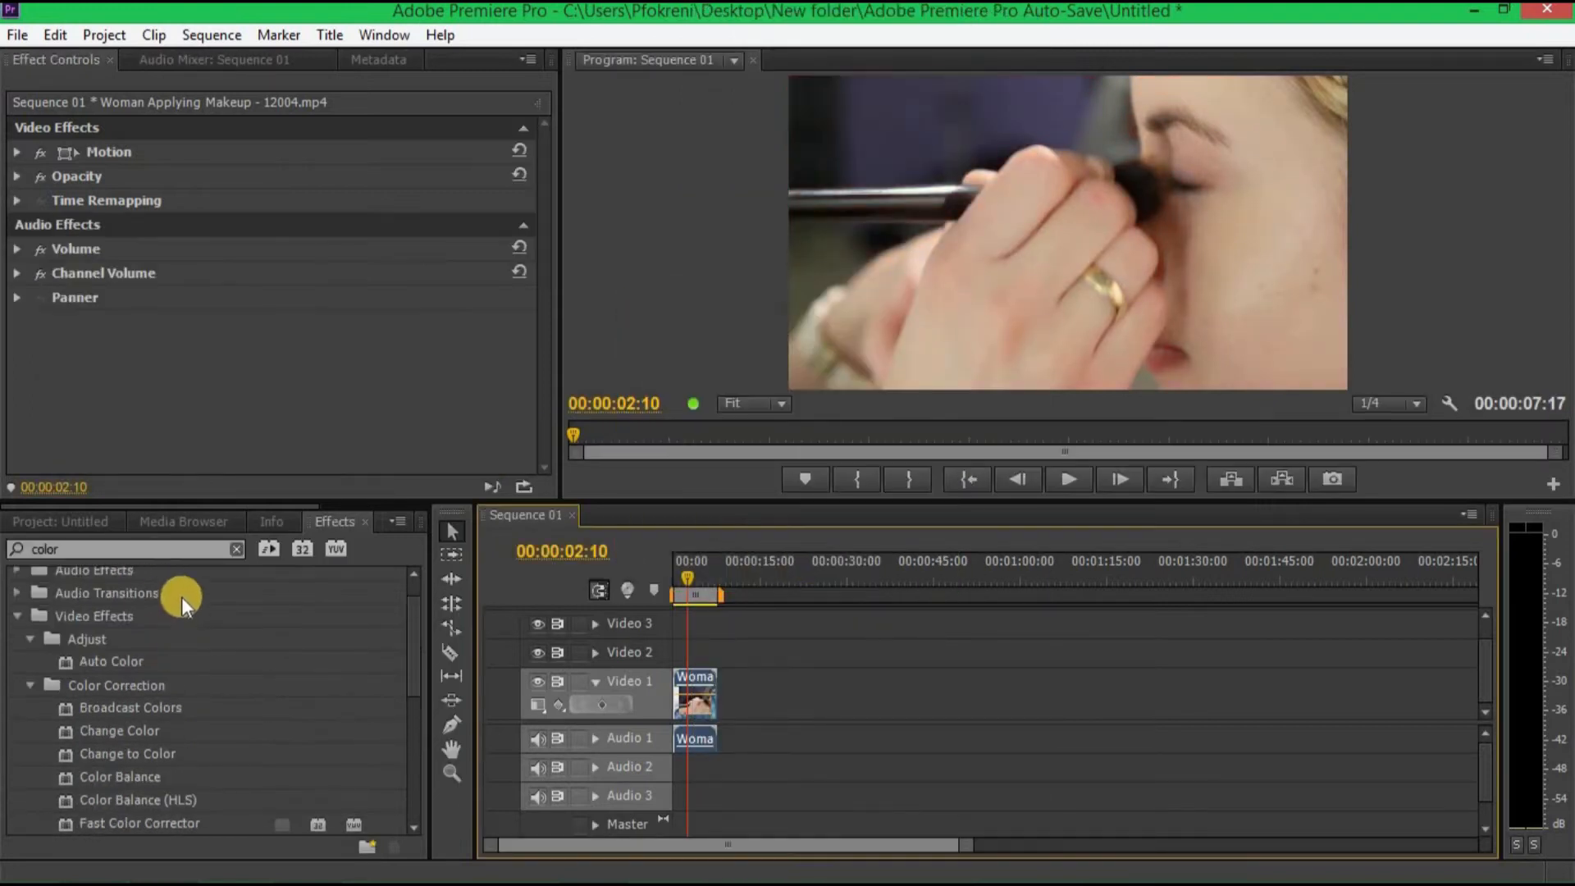
scroll(132, 676, down, 5)
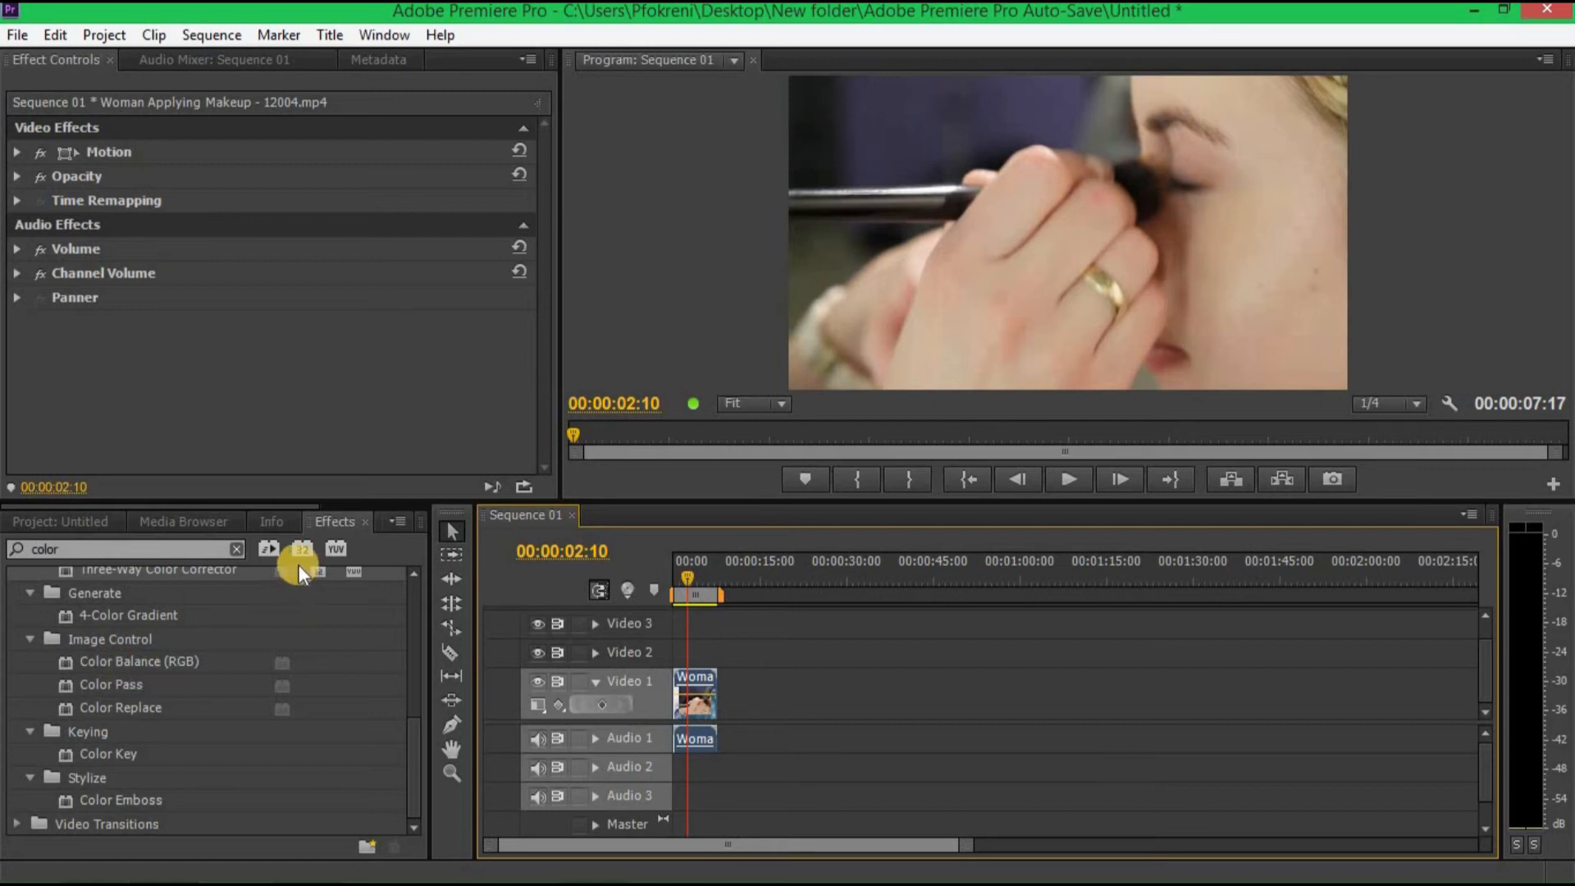
click(90, 711)
click(109, 683)
click(135, 642)
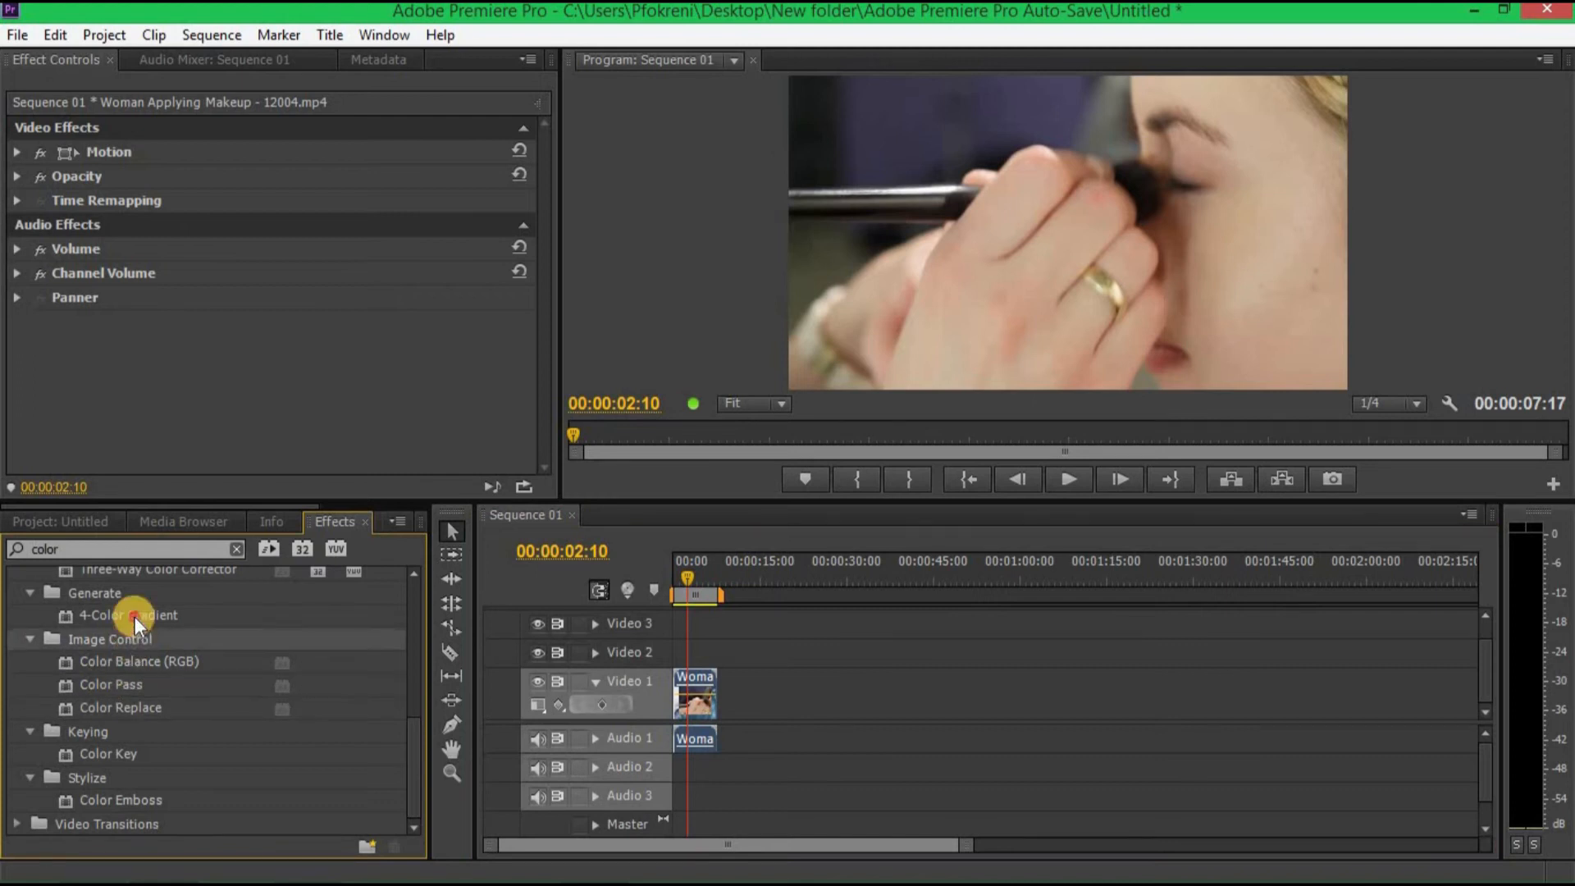
click(135, 617)
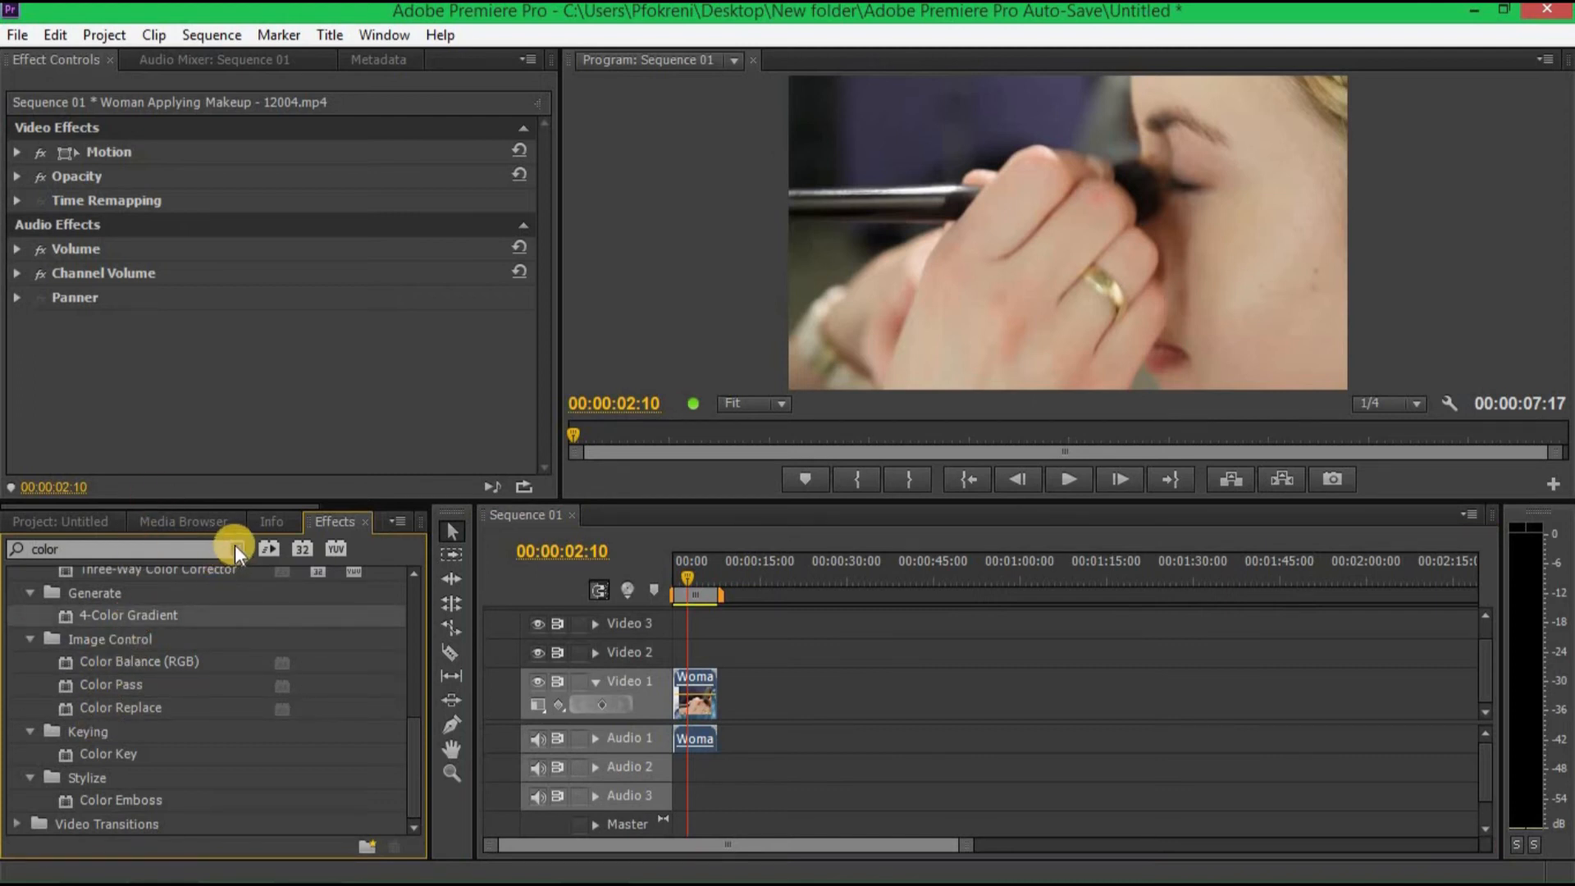
Search the effects for "fas" and apply Fast Color Corrector to the makeup clip on Video 1.
click(211, 558)
key(BackSpace)
key(BackSpace)
key(BackSpace)
key(BackSpace)
key(BackSpace)
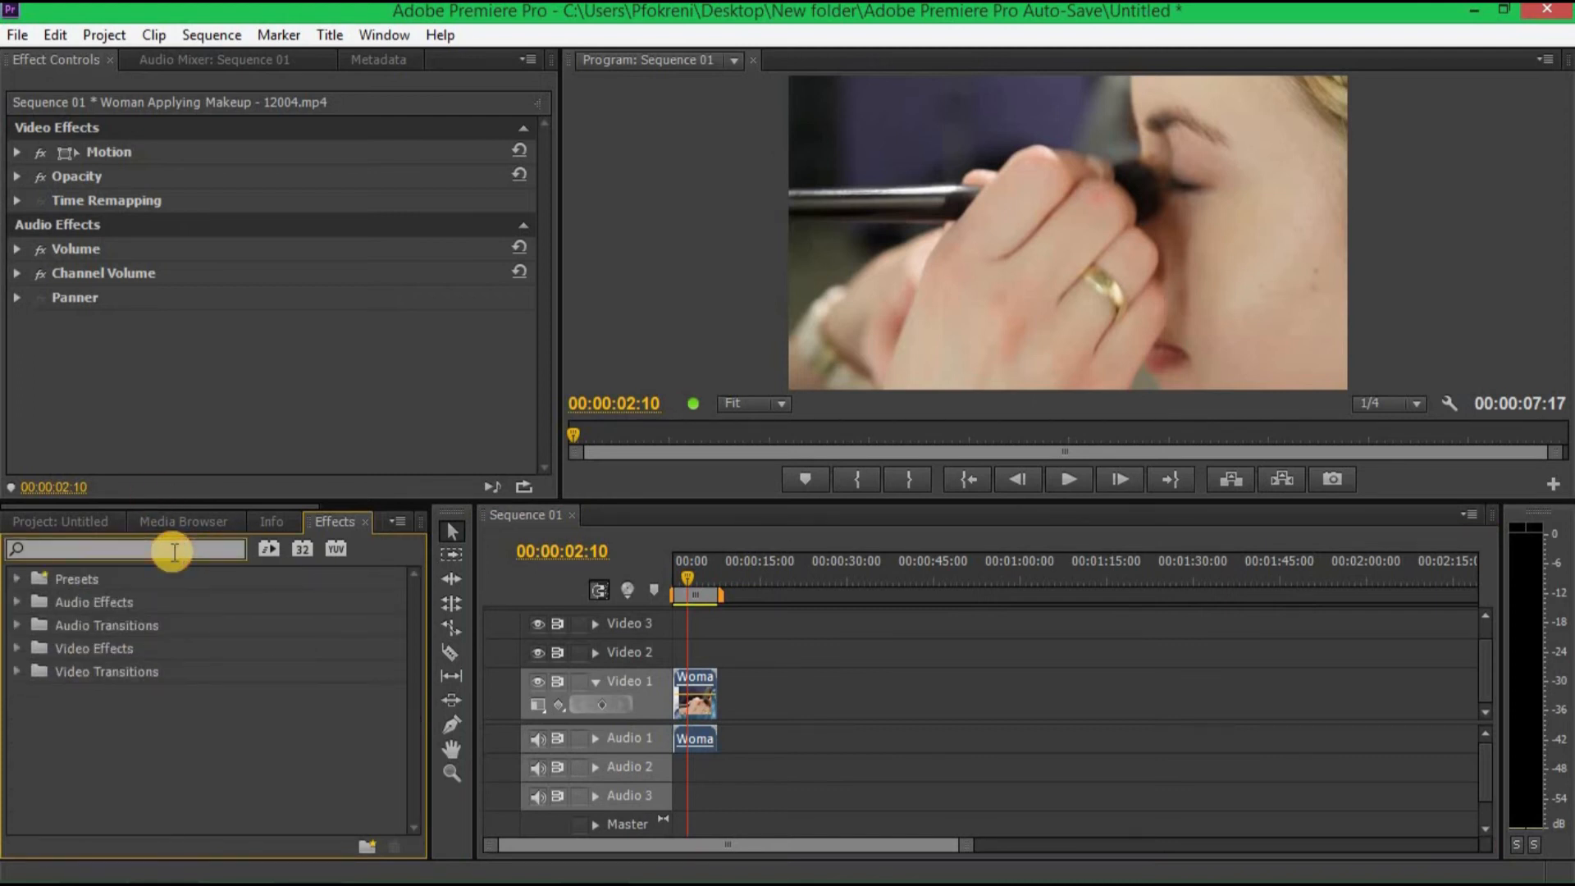
text(fas)
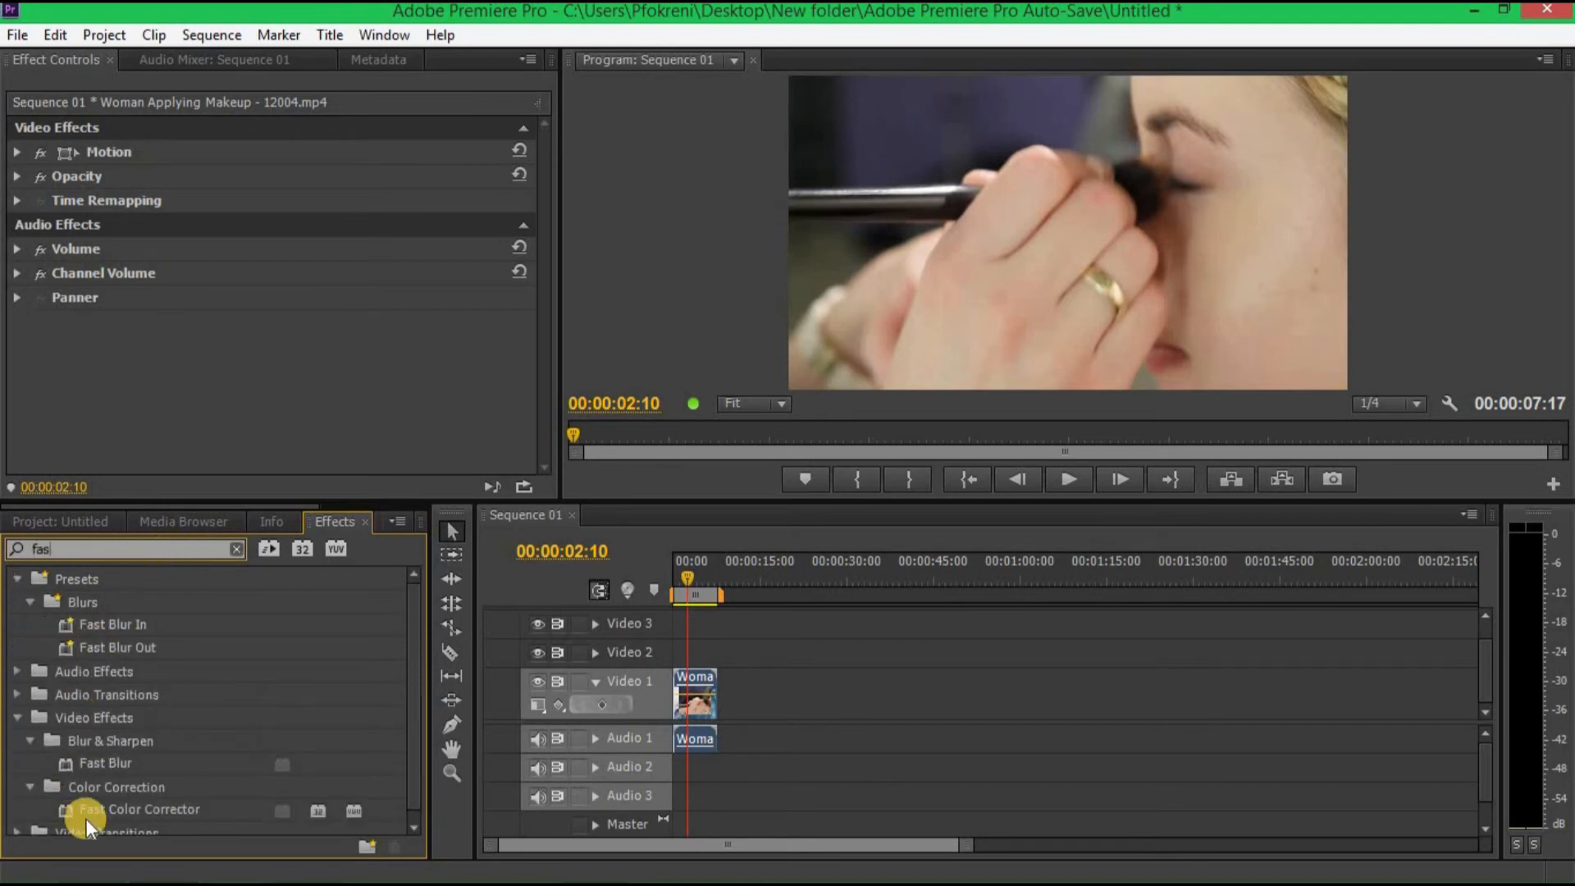
click(109, 809)
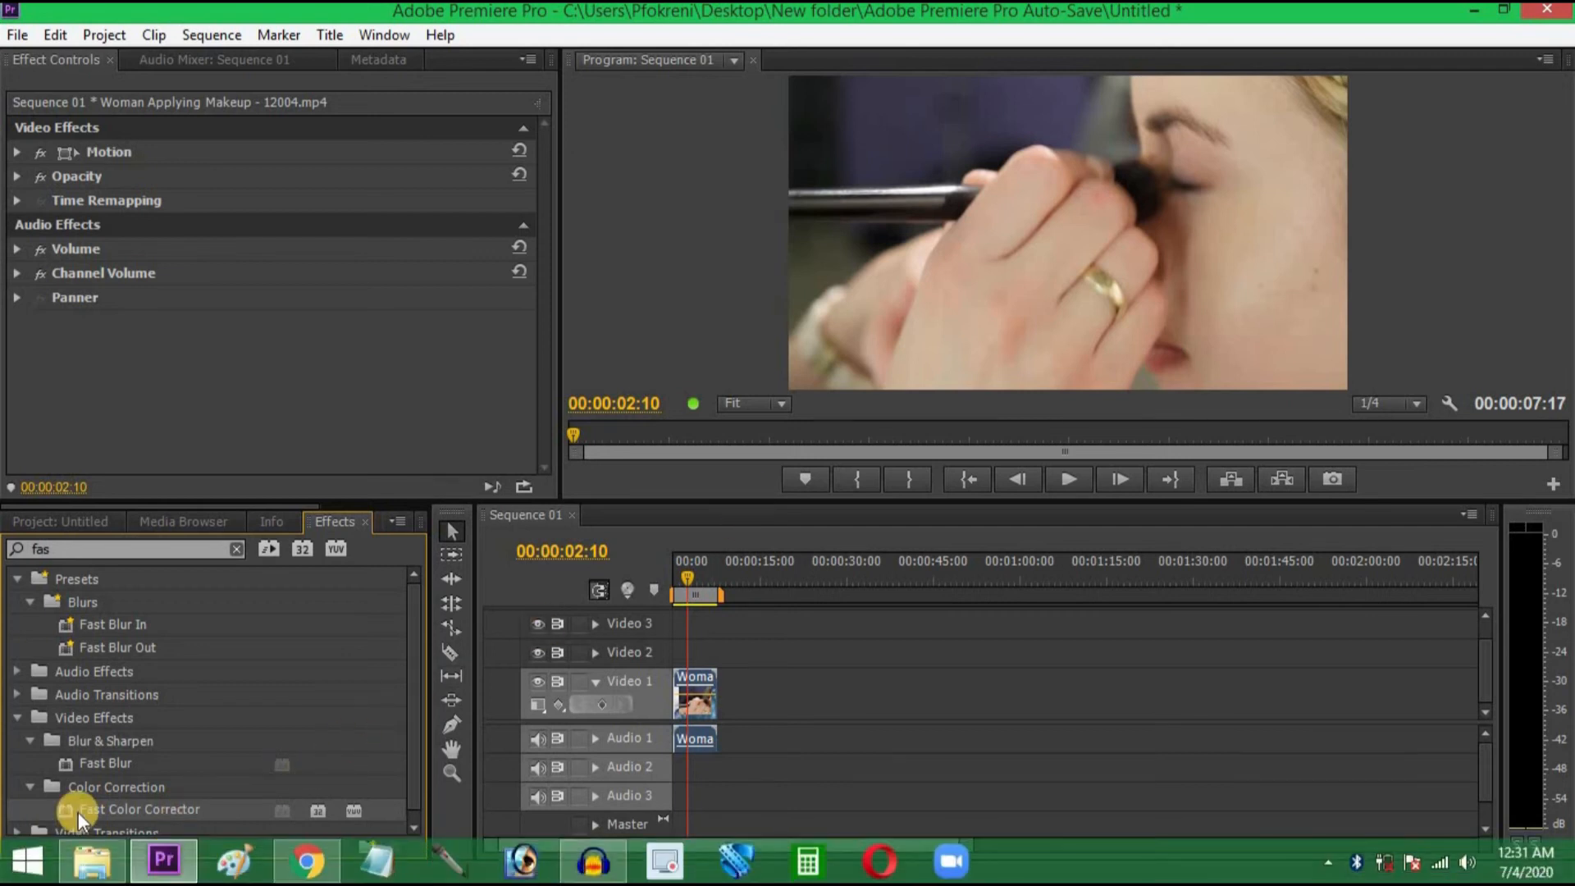
drag(86, 809, 690, 710)
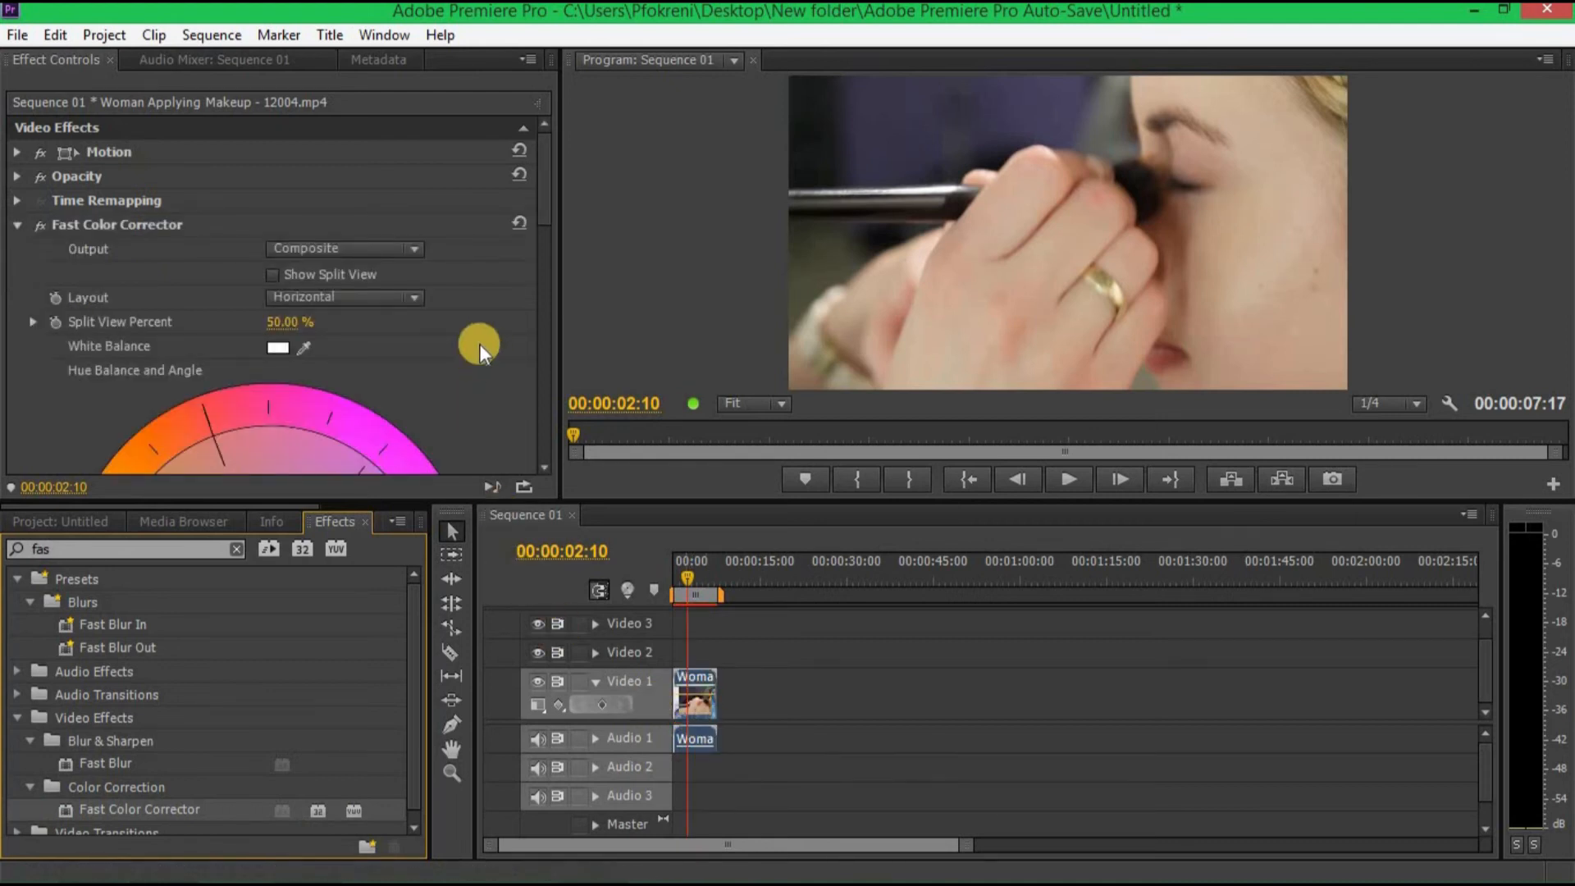
Shift the Fast Color Corrector's hue balance about halfway from the wheel's center toward pink.
scroll(437, 368, down, 8)
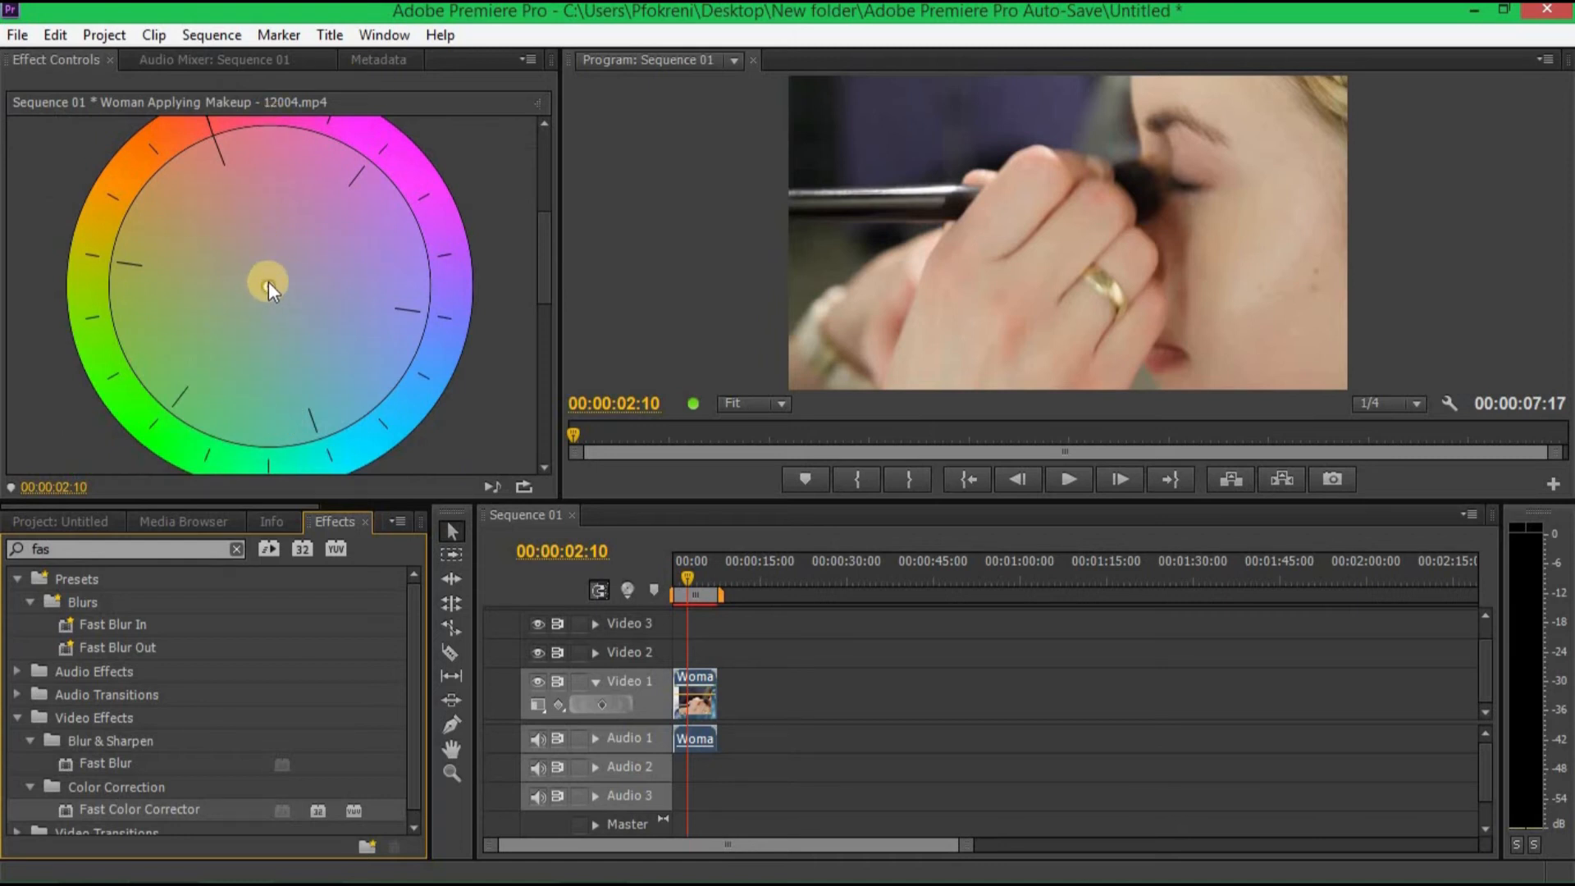
drag(271, 281, 279, 129)
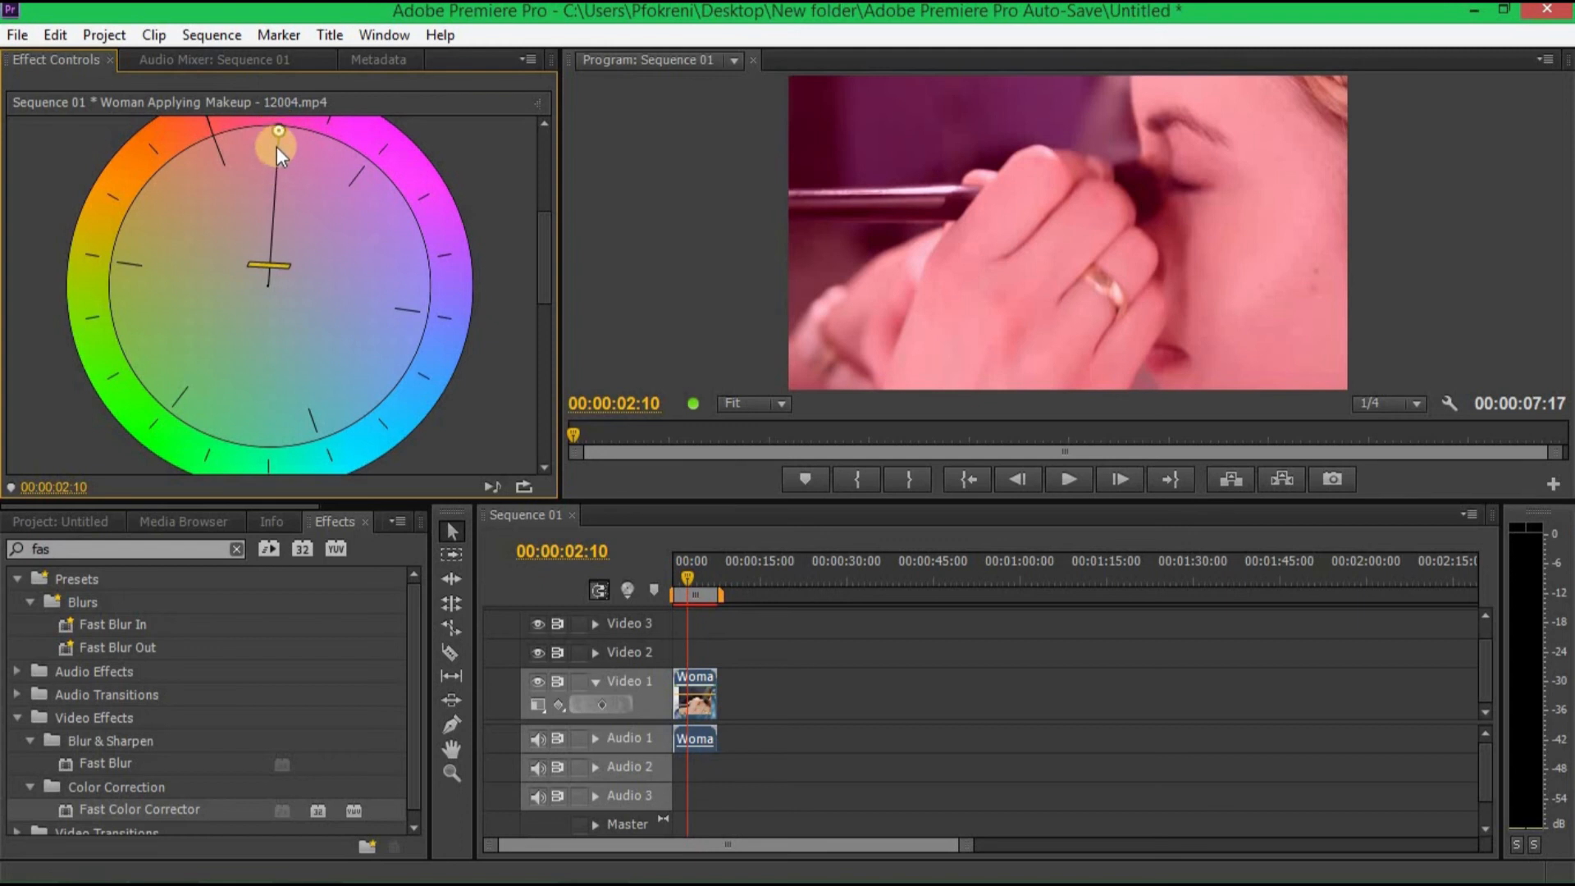
drag(279, 134, 279, 213)
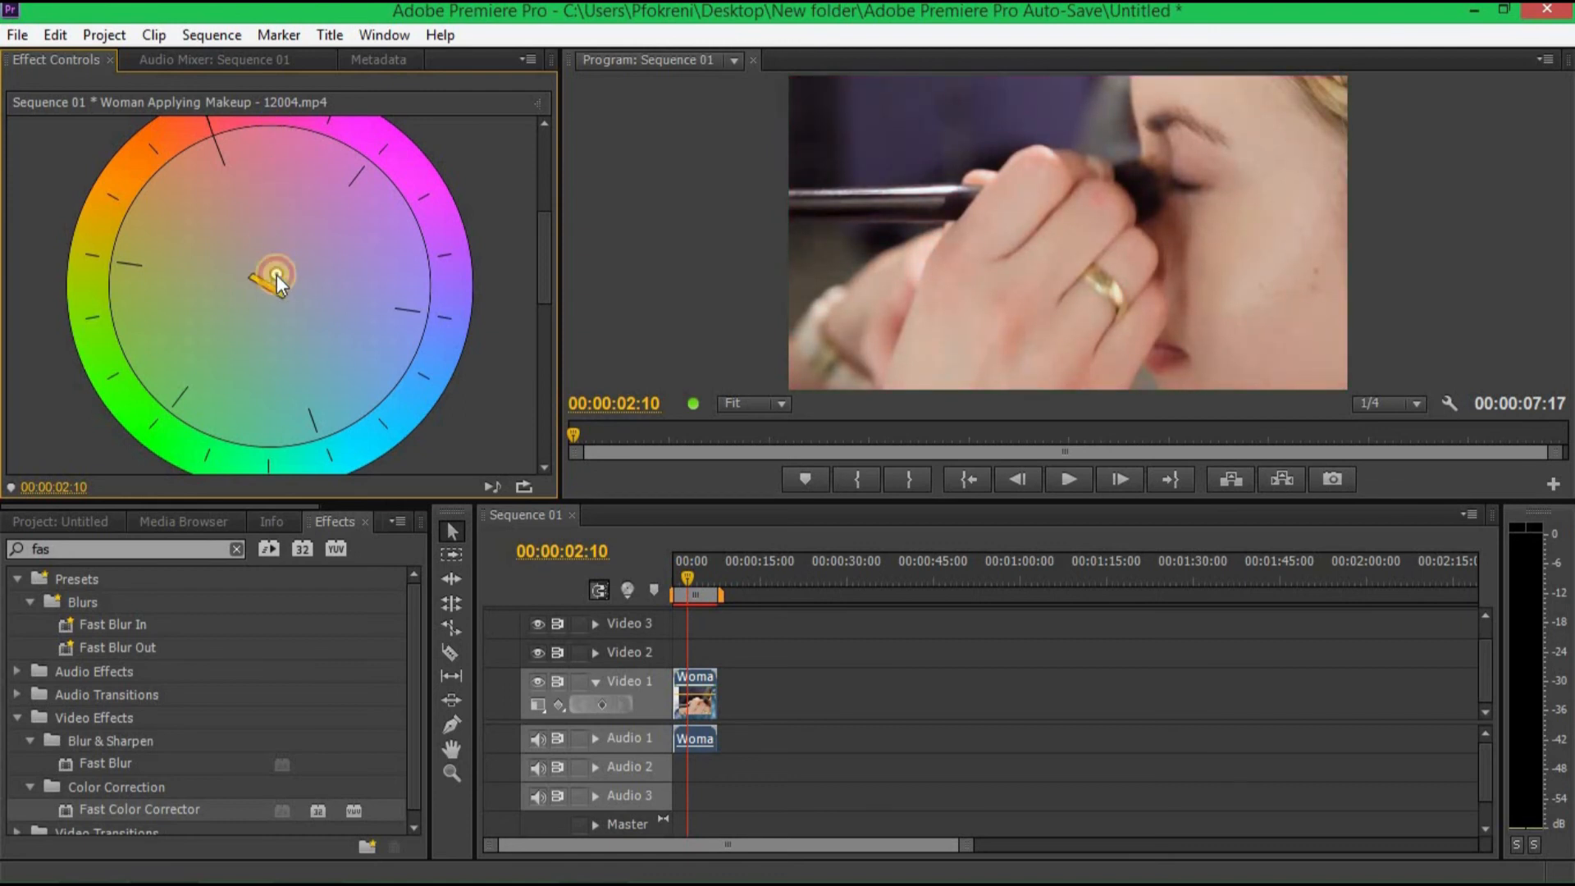
drag(278, 275, 287, 195)
Scrub through the graded clip and play it back from near its start in the enlarged program monitor.
drag(695, 566, 727, 582)
click(680, 573)
click(1069, 479)
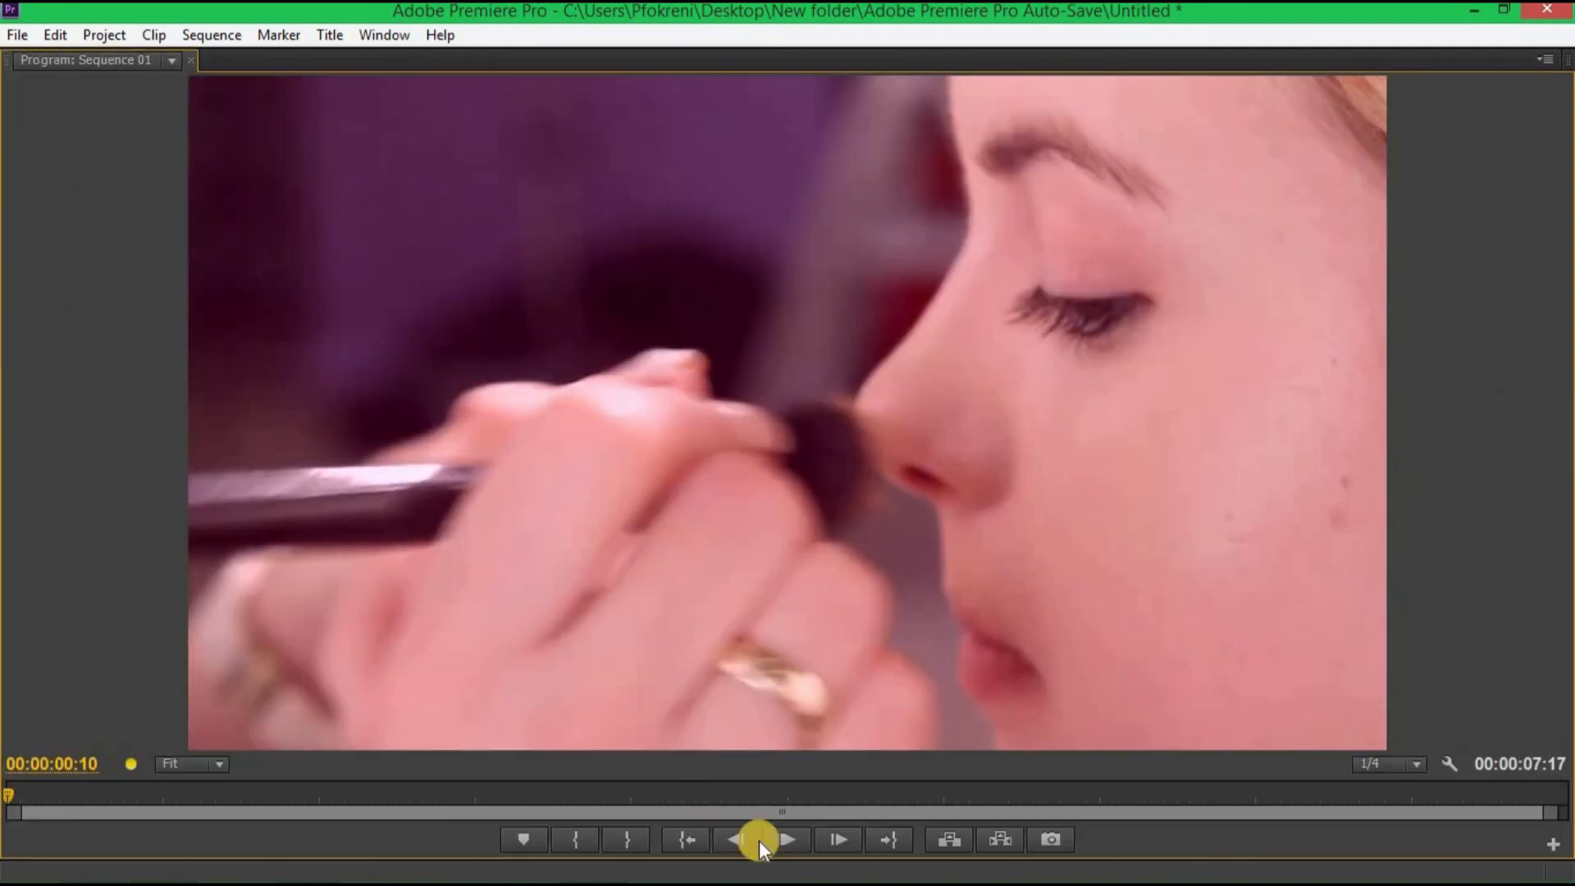
click(777, 832)
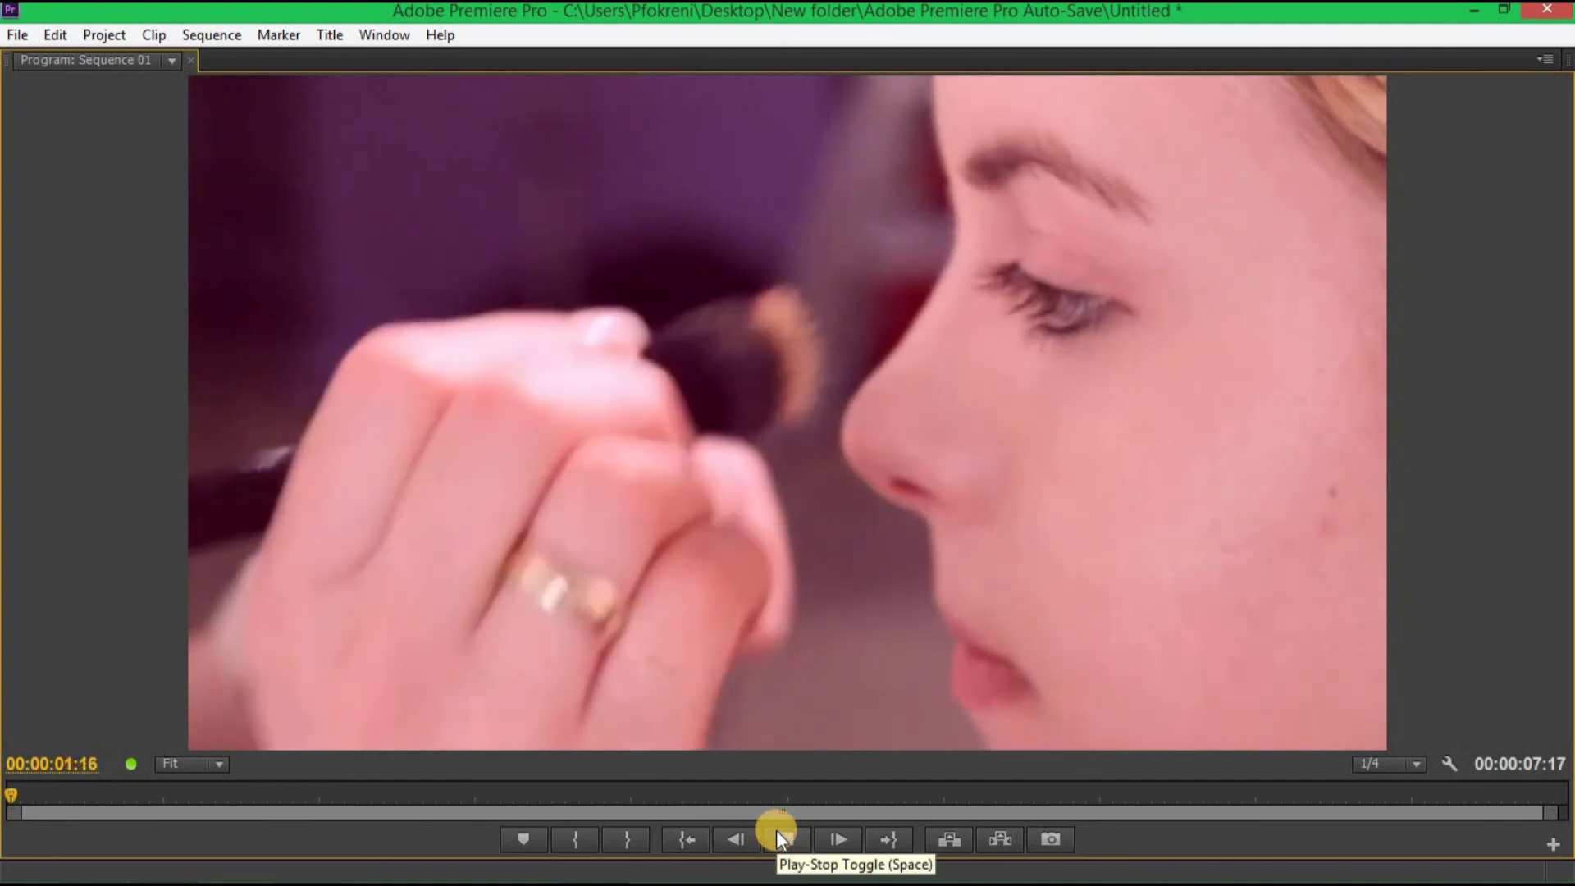